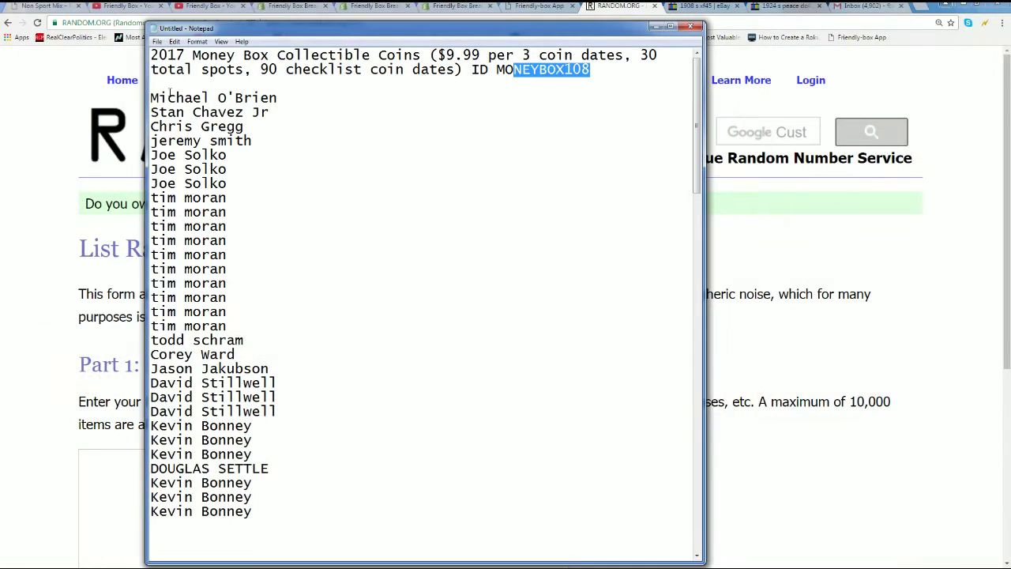
Copy the 30 owner names from Notepad into the List Randomizer's entry box
{"action": "left_click_drag", "start_coordinate": [151, 98], "coordinate": [279, 505]}
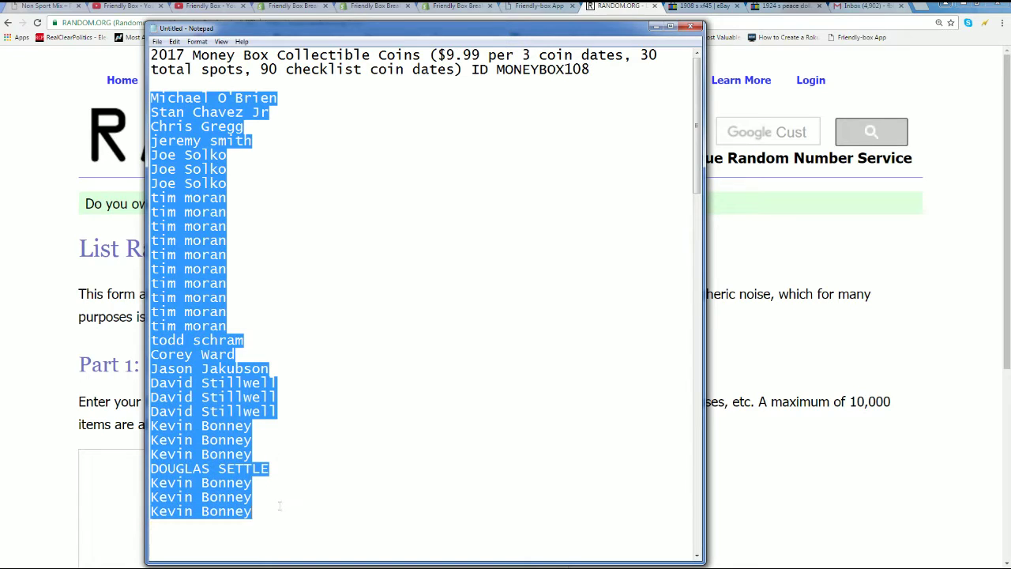
{"action": "right_click", "coordinate": [184, 195]}
{"action": "left_click", "coordinate": [212, 233]}
{"action": "left_click", "coordinate": [90, 462]}
{"action": "right_click", "coordinate": [90, 463]}
{"action": "left_click", "coordinate": [109, 368]}
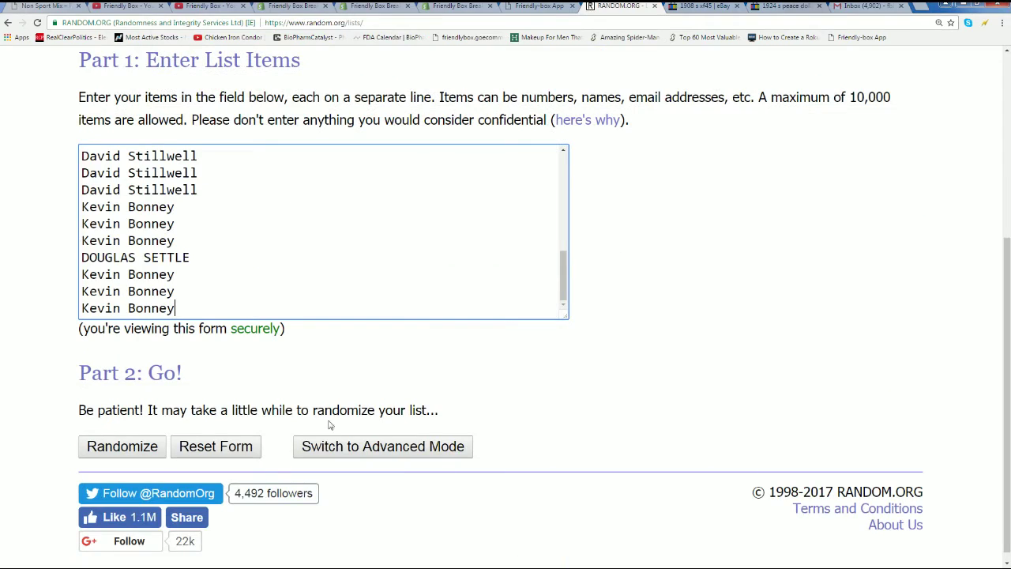
Randomize the 30 names twice, then open a fresh List Randomizer form
{"action": "left_click", "coordinate": [122, 436]}
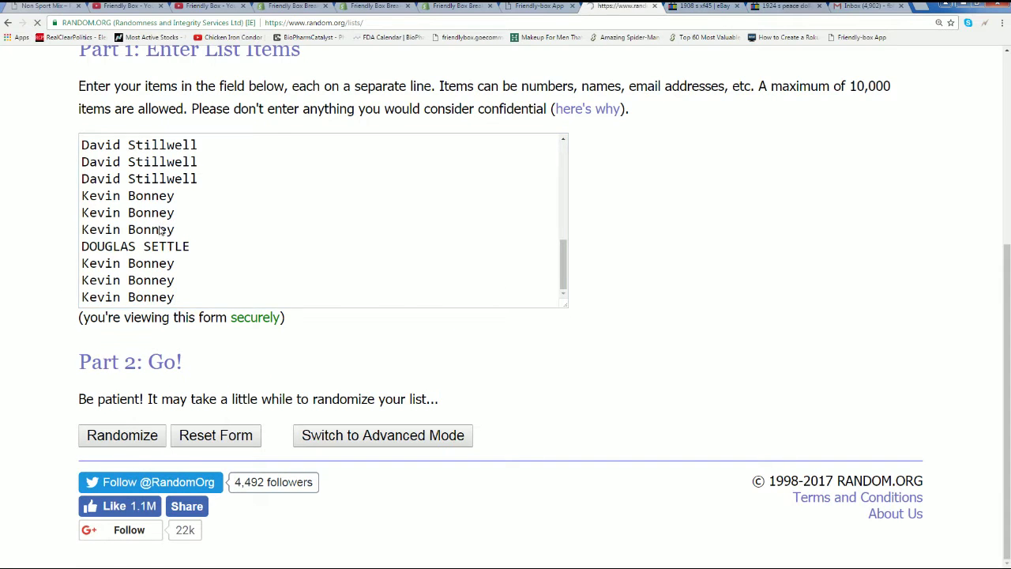
{"action": "scroll", "coordinate": [210, 350], "scroll_direction": "down", "scroll_amount": 5}
{"action": "left_click", "coordinate": [116, 472]}
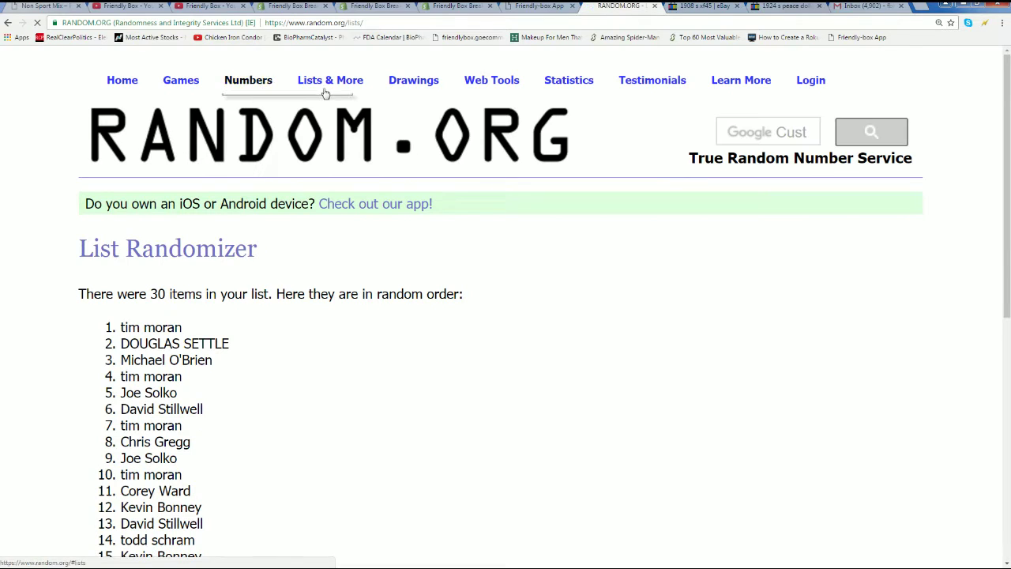
{"action": "mouse_move", "coordinate": [327, 88]}
{"action": "left_click", "coordinate": [354, 103]}
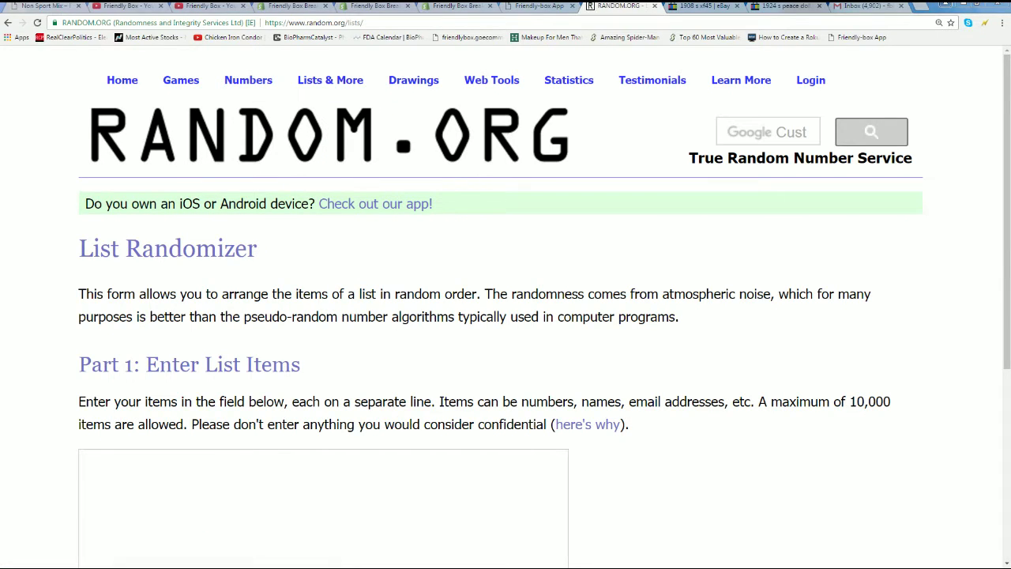
Append a second copy of the owner names to the end of the Notepad list
{"action": "key", "text": "alt+Tab"}
{"action": "left_click_drag", "start_coordinate": [256, 509], "coordinate": [155, 98]}
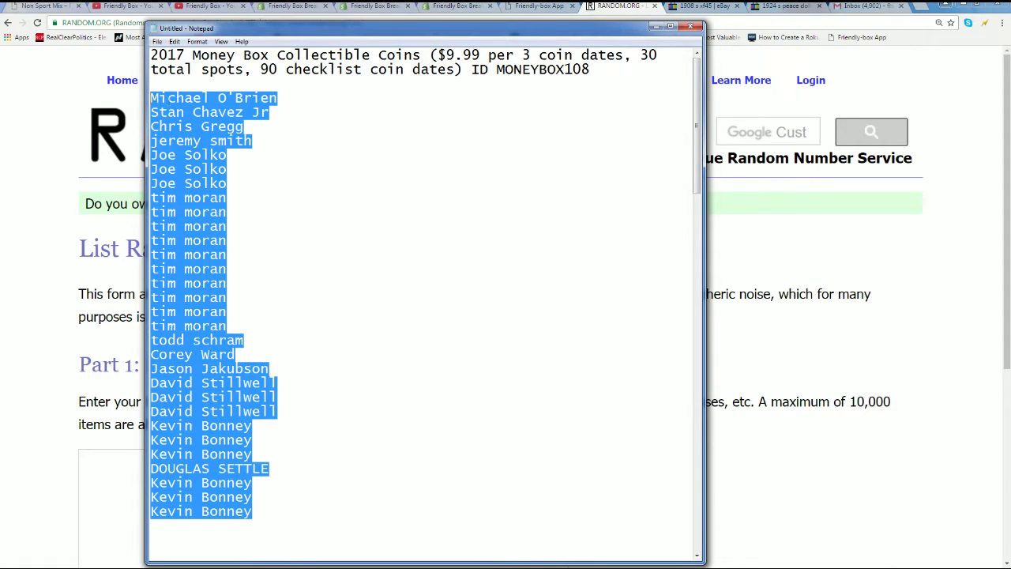
{"action": "right_click", "coordinate": [168, 97]}
{"action": "left_click", "coordinate": [190, 134]}
{"action": "left_click", "coordinate": [264, 512]}
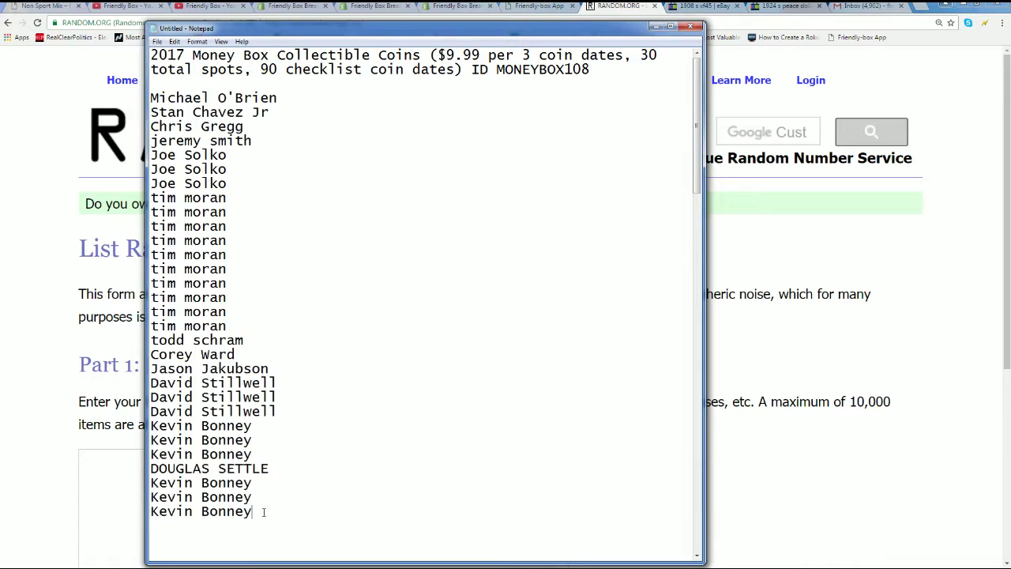
{"action": "key", "text": "ctrl+v"}
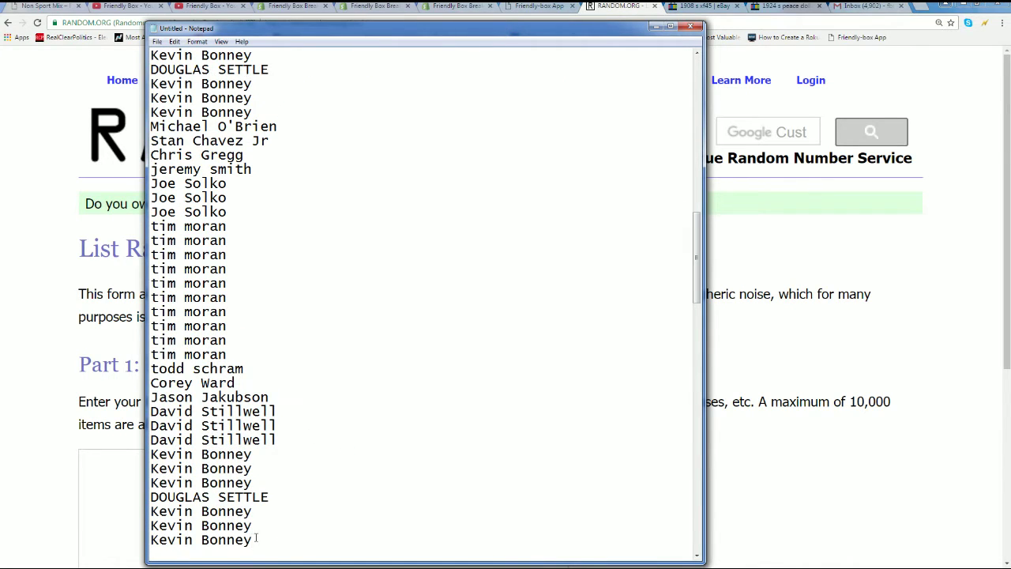
Copy the extended name list for pasting into the RANDOM.ORG entry box
{"action": "left_click_drag", "start_coordinate": [256, 539], "coordinate": [176, 97]}
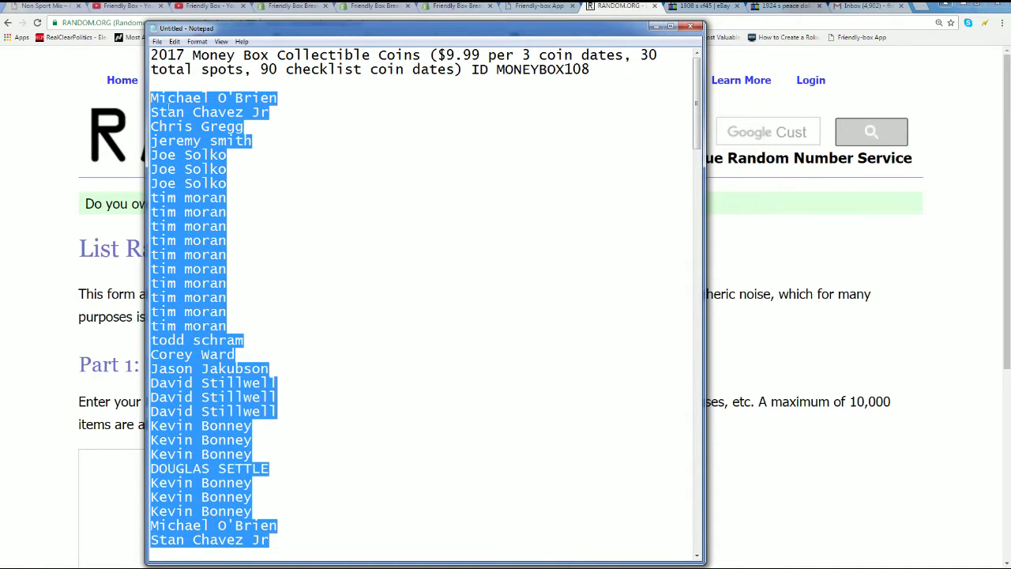
{"action": "right_click", "coordinate": [175, 103]}
{"action": "left_click", "coordinate": [202, 142]}
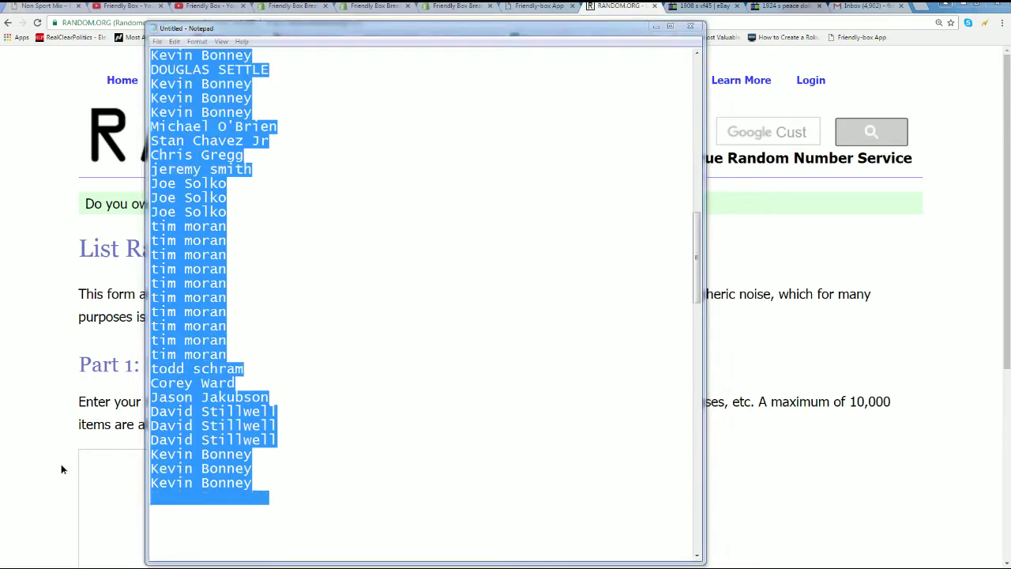
{"action": "left_click", "coordinate": [90, 460]}
{"action": "right_click", "coordinate": [93, 463]}
Paste the 90 owner names into the form and randomize them seven times
{"action": "left_click", "coordinate": [126, 362]}
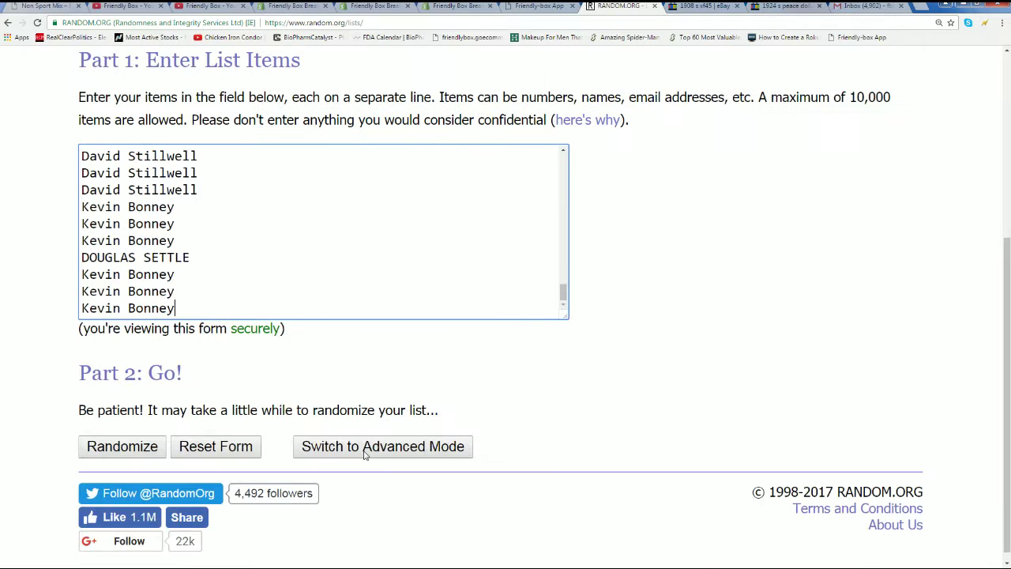
{"action": "left_click", "coordinate": [117, 445]}
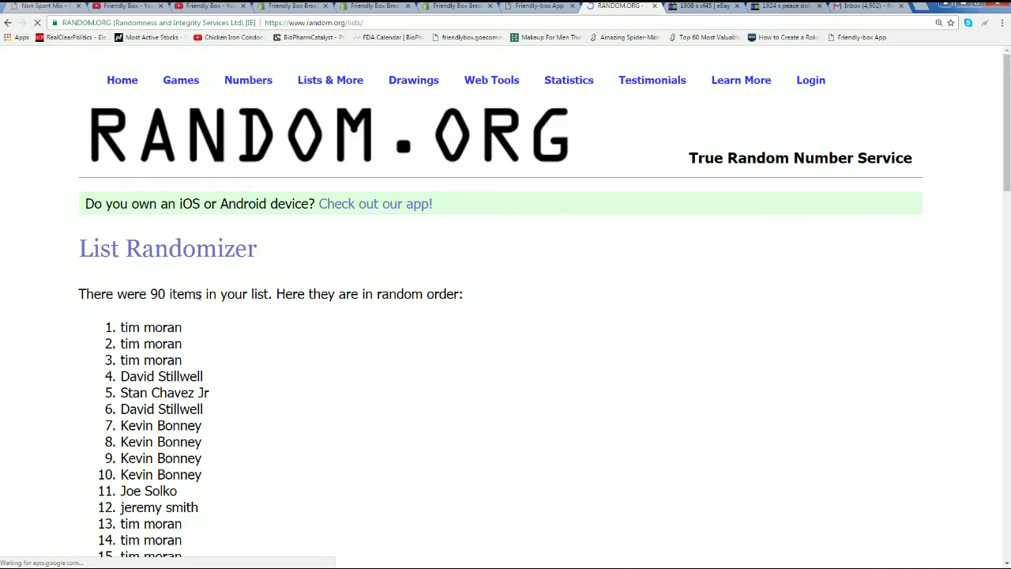
{"action": "scroll", "coordinate": [168, 348], "scroll_direction": "down", "scroll_amount": 18}
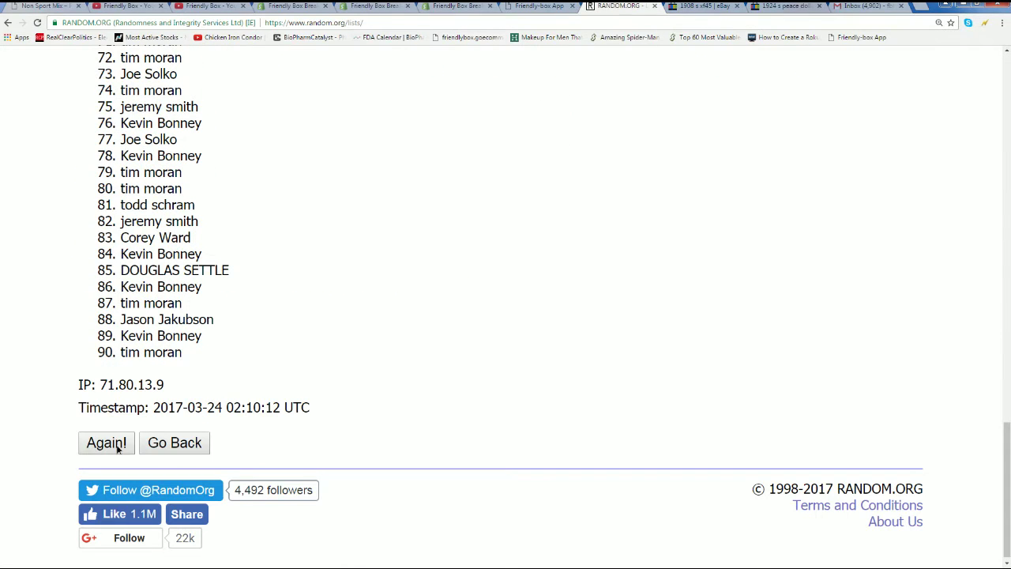
{"action": "left_click", "coordinate": [106, 443]}
{"action": "scroll", "coordinate": [103, 485], "scroll_direction": "down", "scroll_amount": 10}
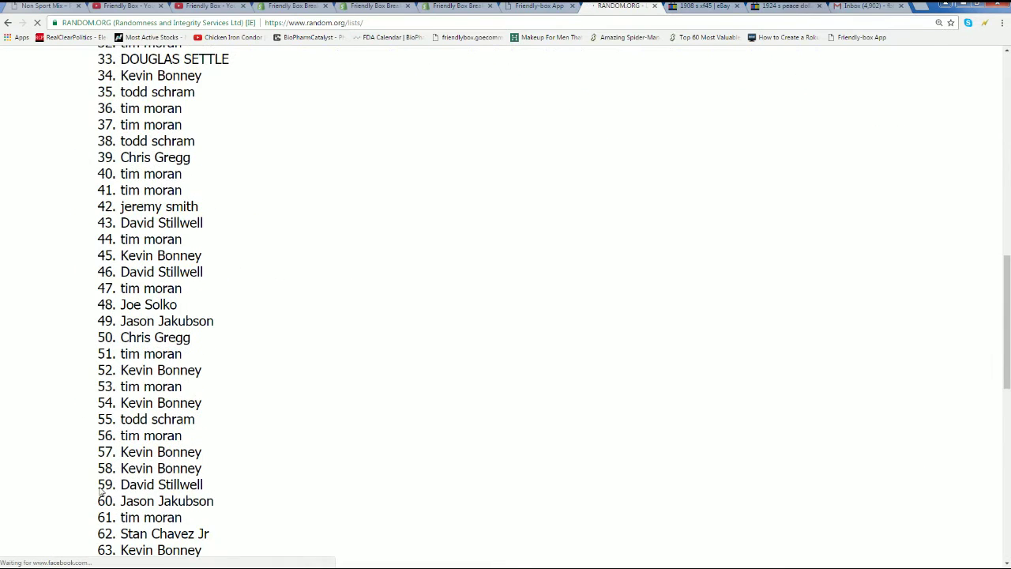
{"action": "scroll", "coordinate": [101, 491], "scroll_direction": "down", "scroll_amount": 9}
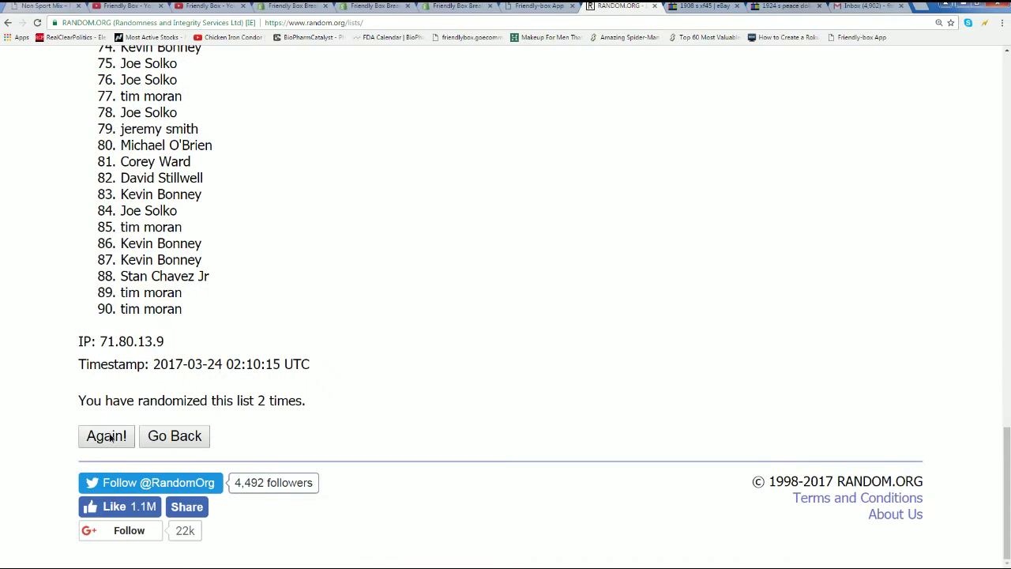
{"action": "left_click", "coordinate": [111, 433]}
{"action": "scroll", "coordinate": [111, 442], "scroll_direction": "down", "scroll_amount": 19}
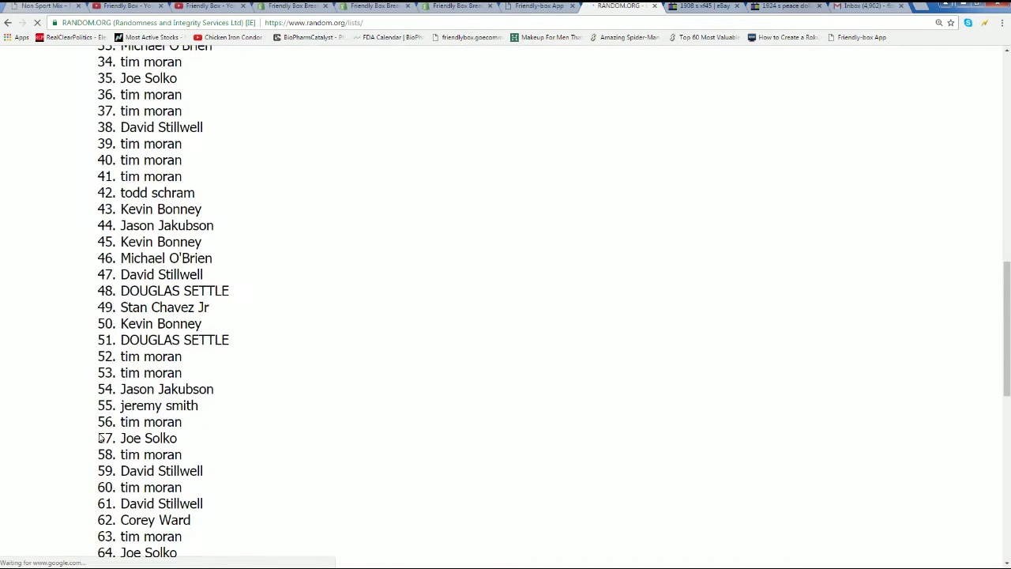
{"action": "left_click", "coordinate": [109, 451]}
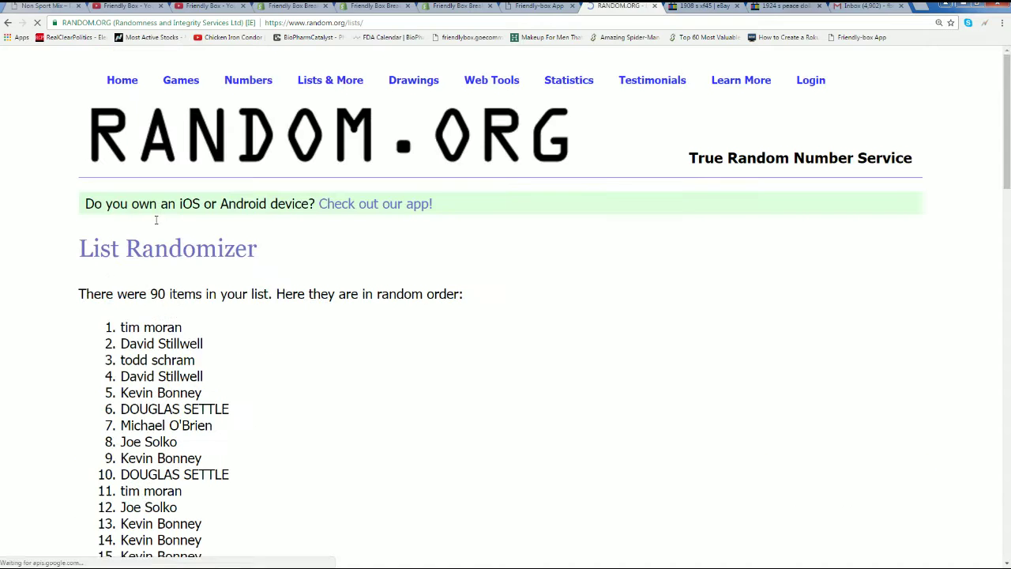
{"action": "scroll", "coordinate": [135, 329], "scroll_direction": "down", "scroll_amount": 4}
{"action": "scroll", "coordinate": [136, 329], "scroll_direction": "down", "scroll_amount": 14}
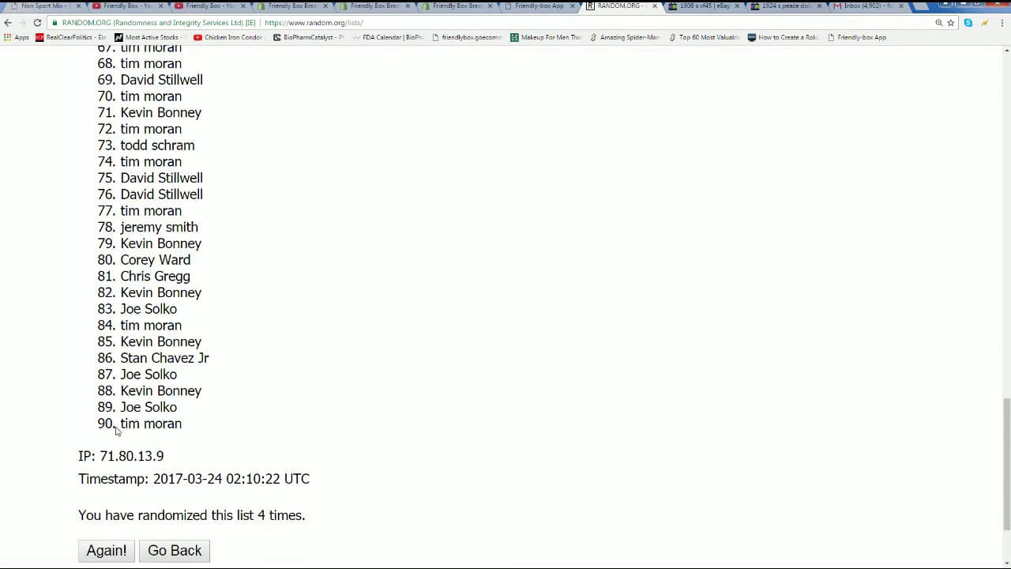
{"action": "left_click", "coordinate": [106, 435]}
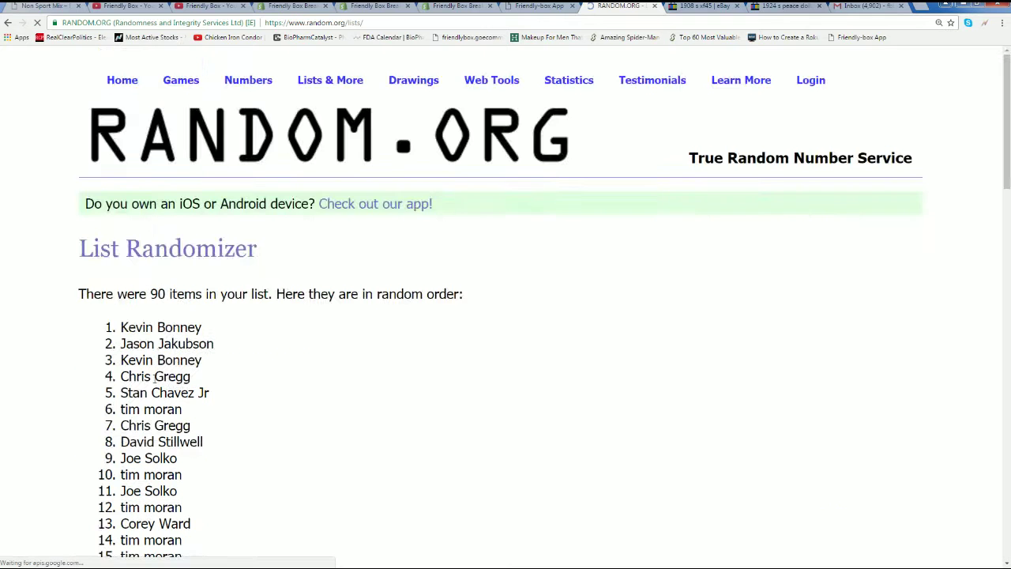
{"action": "scroll", "coordinate": [142, 385], "scroll_direction": "down", "scroll_amount": 14}
{"action": "scroll", "coordinate": [124, 407], "scroll_direction": "down", "scroll_amount": 5}
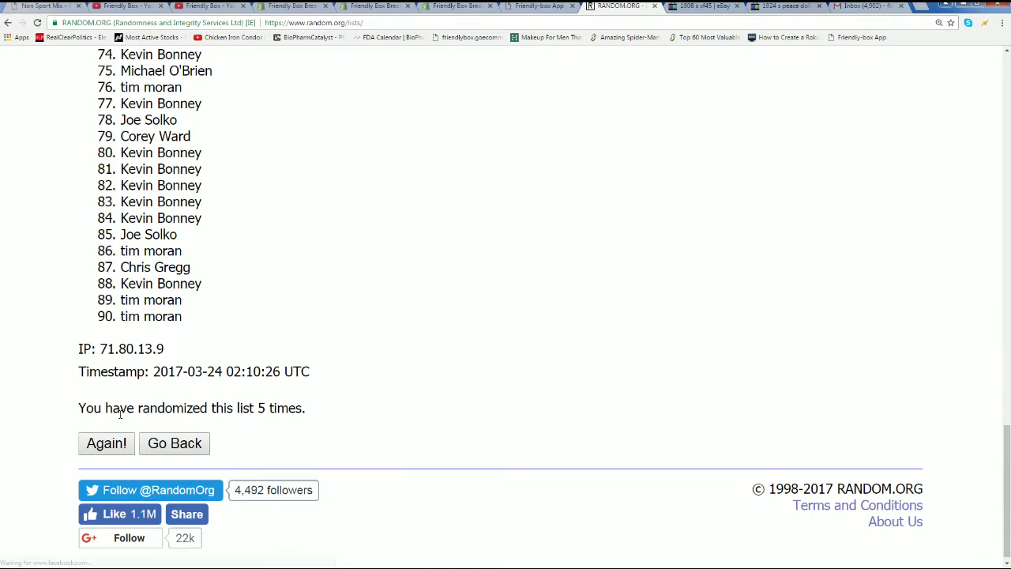
{"action": "left_click", "coordinate": [106, 443]}
{"action": "scroll", "coordinate": [199, 344], "scroll_direction": "down", "scroll_amount": 14}
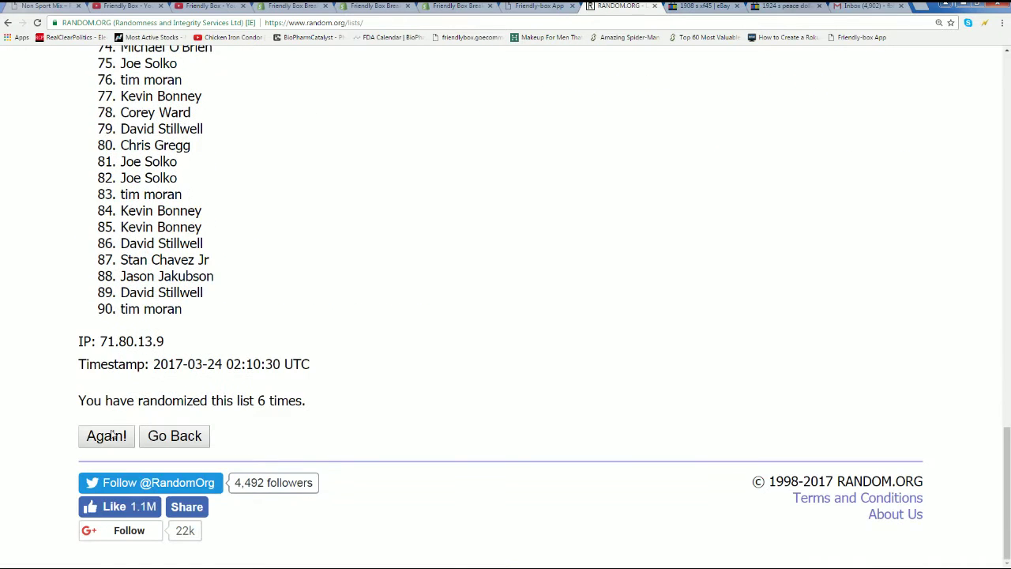
{"action": "left_click", "coordinate": [113, 436]}
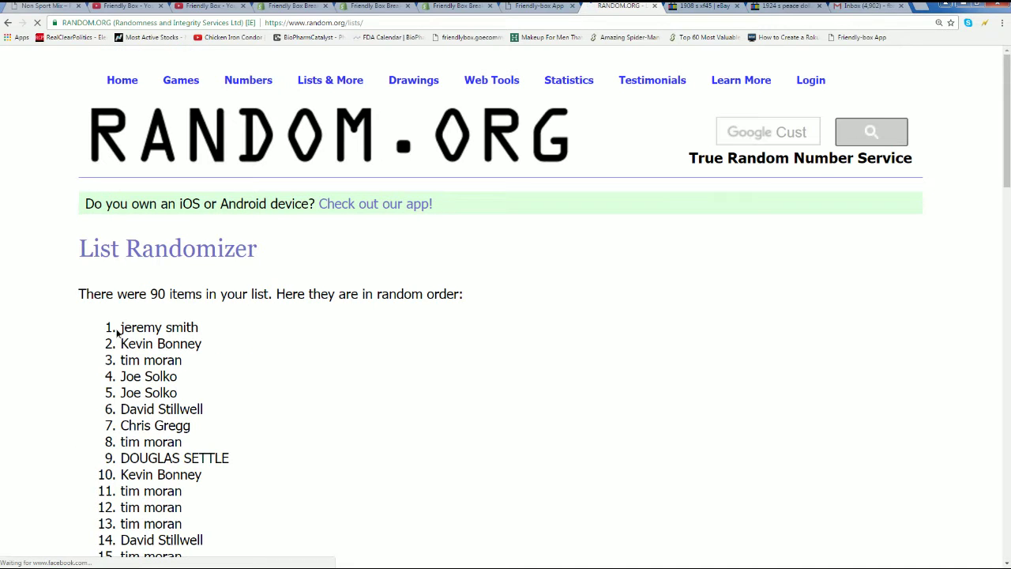
Select all 90 shuffled names and copy them
{"action": "left_click_drag", "start_coordinate": [117, 333], "coordinate": [175, 325]}
{"action": "scroll", "coordinate": [201, 407], "scroll_direction": "down", "scroll_amount": 12}
{"action": "scroll", "coordinate": [190, 431], "scroll_direction": "down", "scroll_amount": 5}
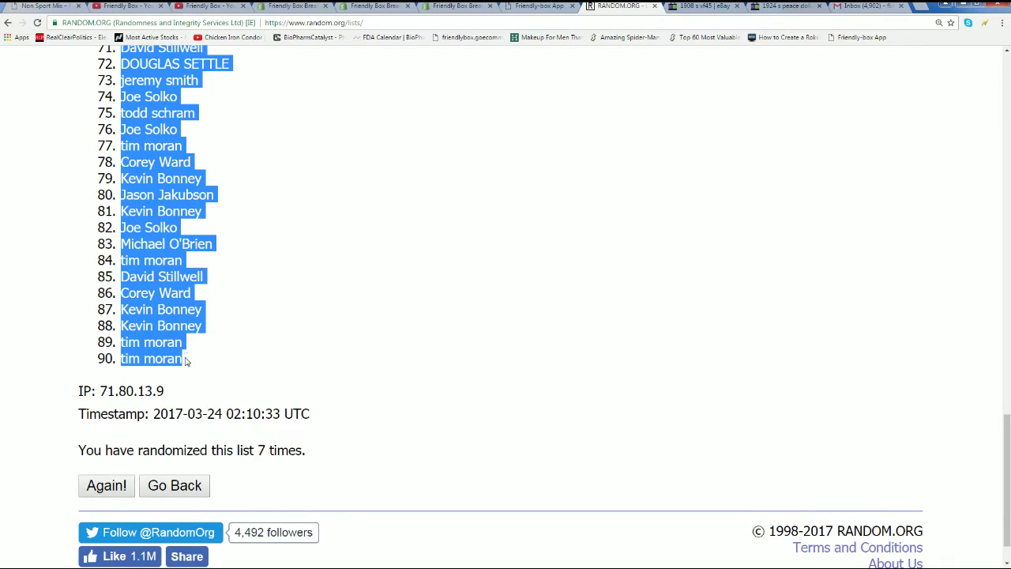
{"action": "right_click", "coordinate": [217, 196]}
{"action": "left_click", "coordinate": [237, 202]}
Paste the 90 shuffled owner names into column B starting at B2
{"action": "scroll", "coordinate": [226, 413], "scroll_direction": "up", "scroll_amount": 16}
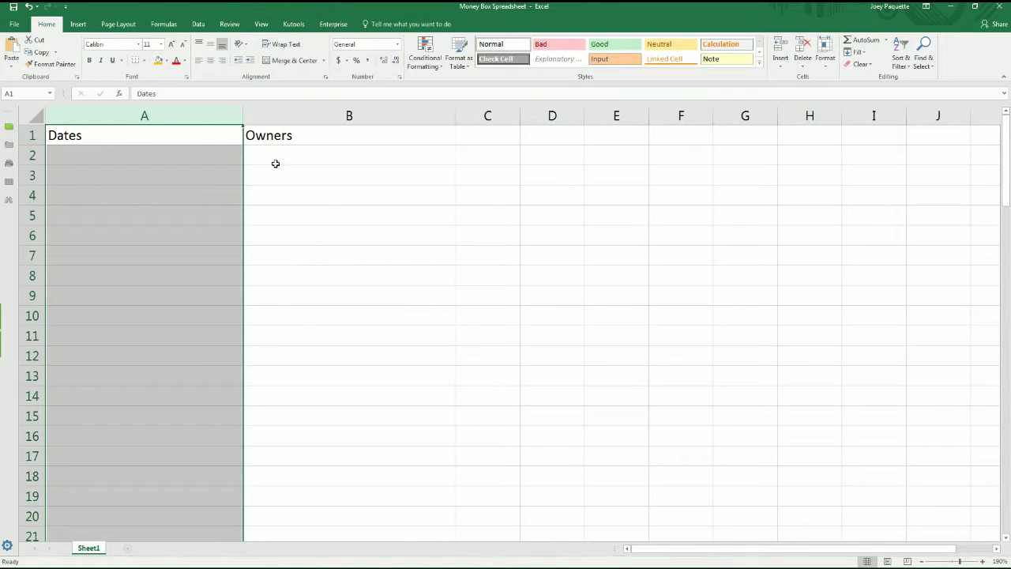
{"action": "left_click", "coordinate": [275, 164]}
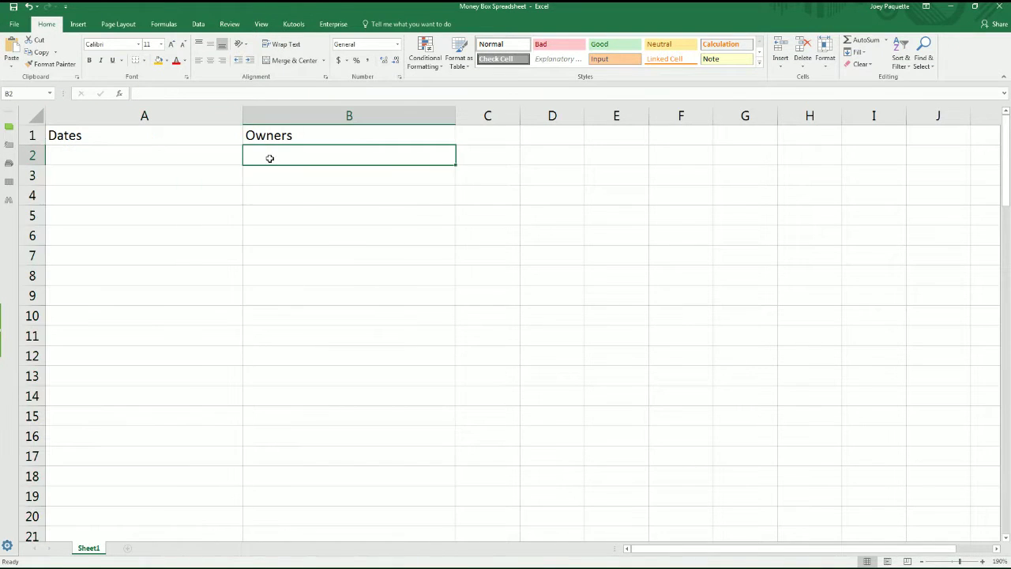
{"action": "right_click", "coordinate": [273, 156]}
{"action": "left_click", "coordinate": [294, 202]}
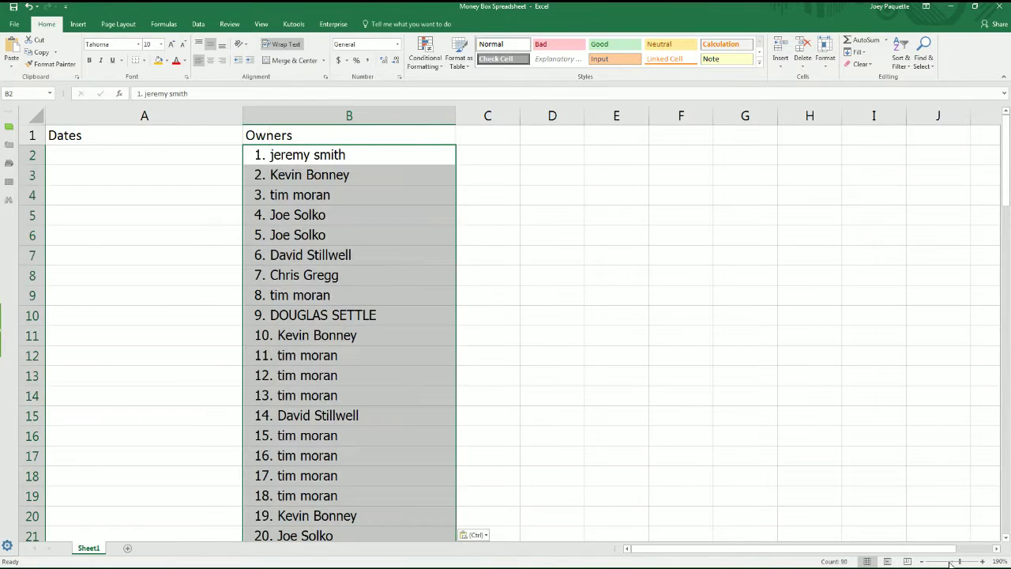
Zoom out to check the Owners column, zoom back in, and select cell A2
{"action": "left_click_drag", "start_coordinate": [955, 562], "coordinate": [951, 563]}
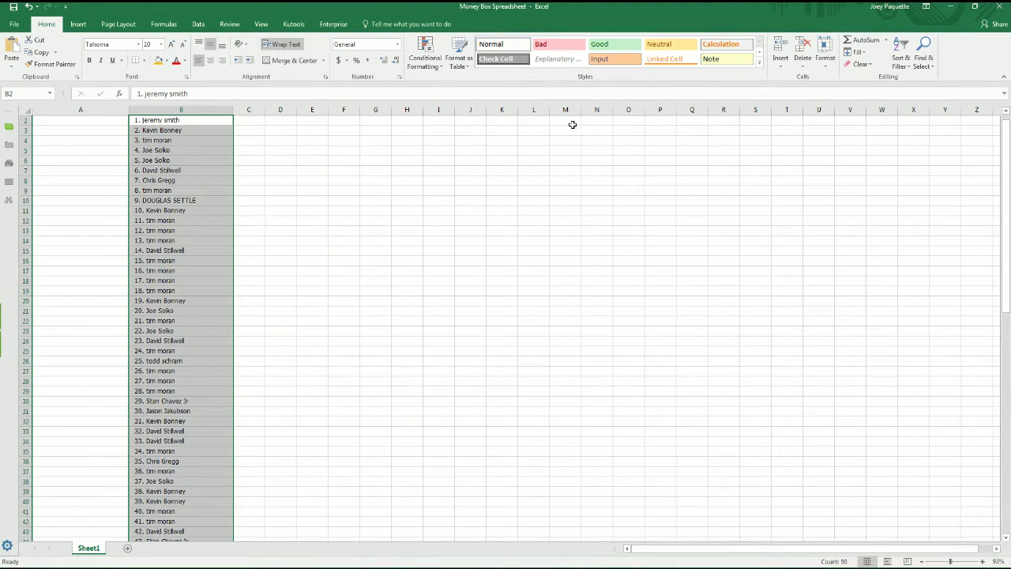
{"action": "left_click", "coordinate": [958, 564]}
{"action": "scroll", "coordinate": [182, 185], "scroll_direction": "up", "scroll_amount": 1}
{"action": "left_click", "coordinate": [103, 148]}
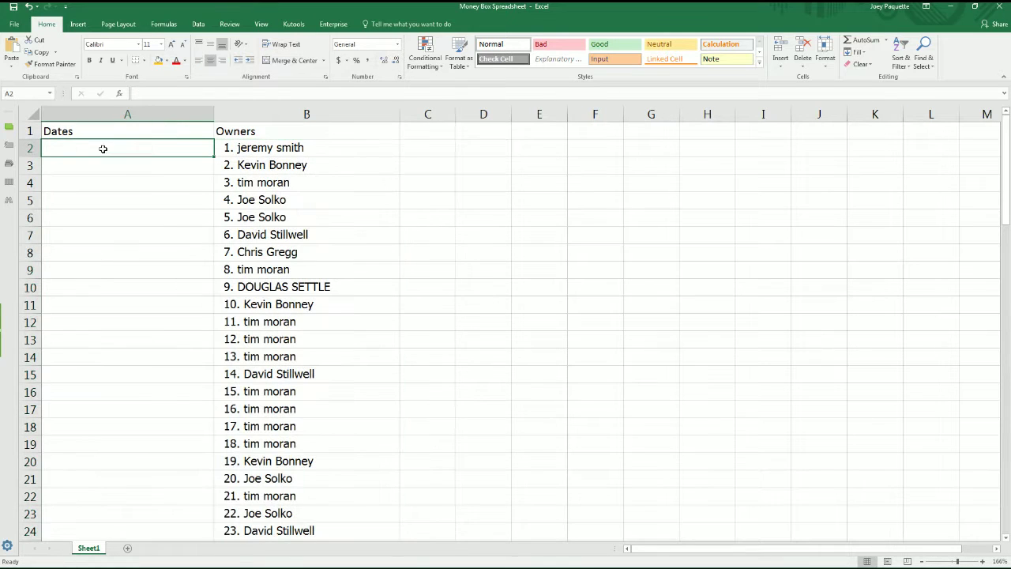
{"action": "left_click", "coordinate": [950, 6]}
Open a fresh List Randomizer form and copy the years PRE 1860 through POST 1947 from Notepad
{"action": "scroll", "coordinate": [316, 237], "scroll_direction": "up", "scroll_amount": 2}
{"action": "mouse_move", "coordinate": [319, 84]}
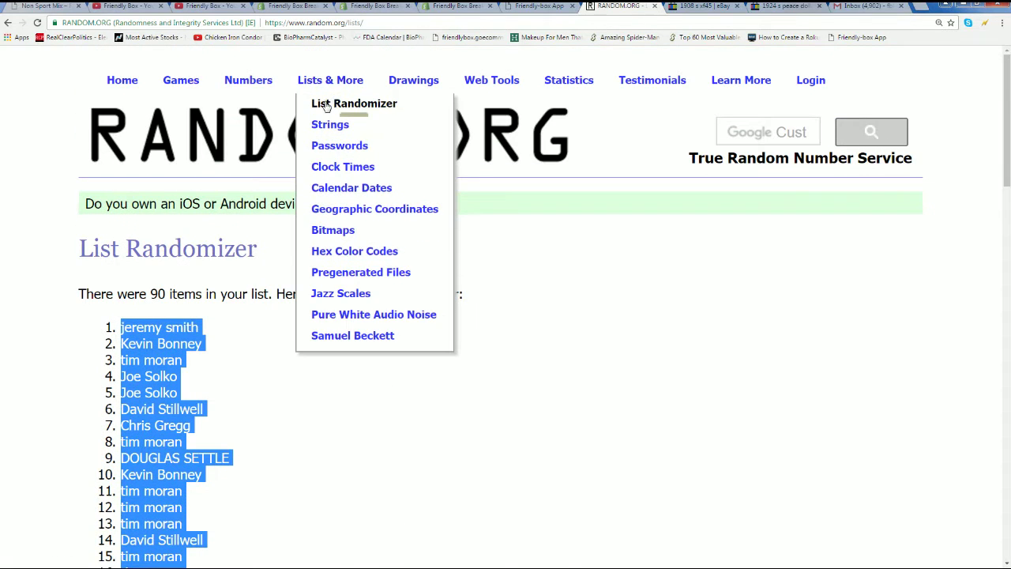
{"action": "left_click", "coordinate": [324, 107]}
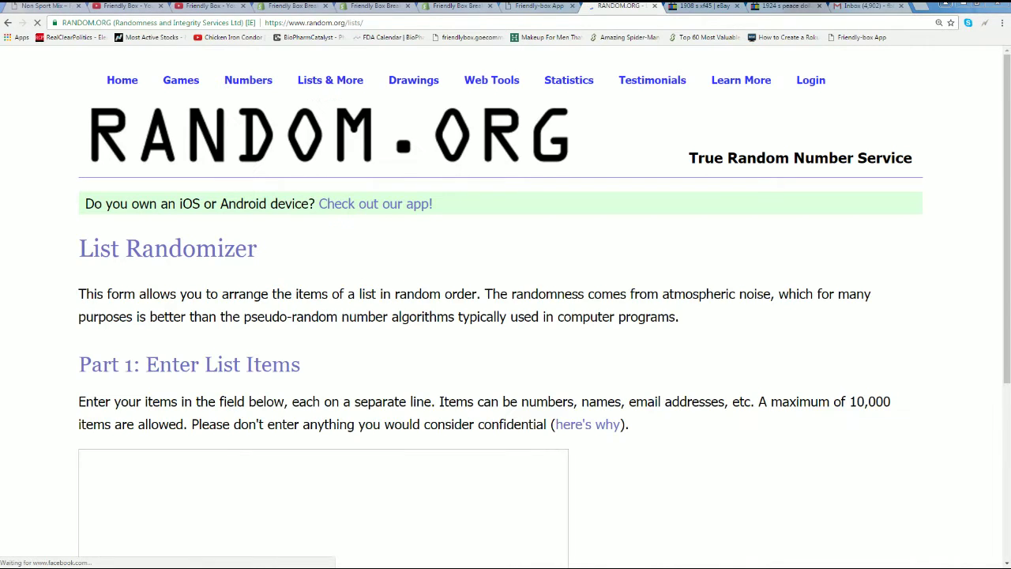
{"action": "key", "text": "alt+Tab"}
{"action": "scroll", "coordinate": [435, 386], "scroll_direction": "down", "scroll_amount": 10}
{"action": "scroll", "coordinate": [293, 300], "scroll_direction": "up", "scroll_amount": 4}
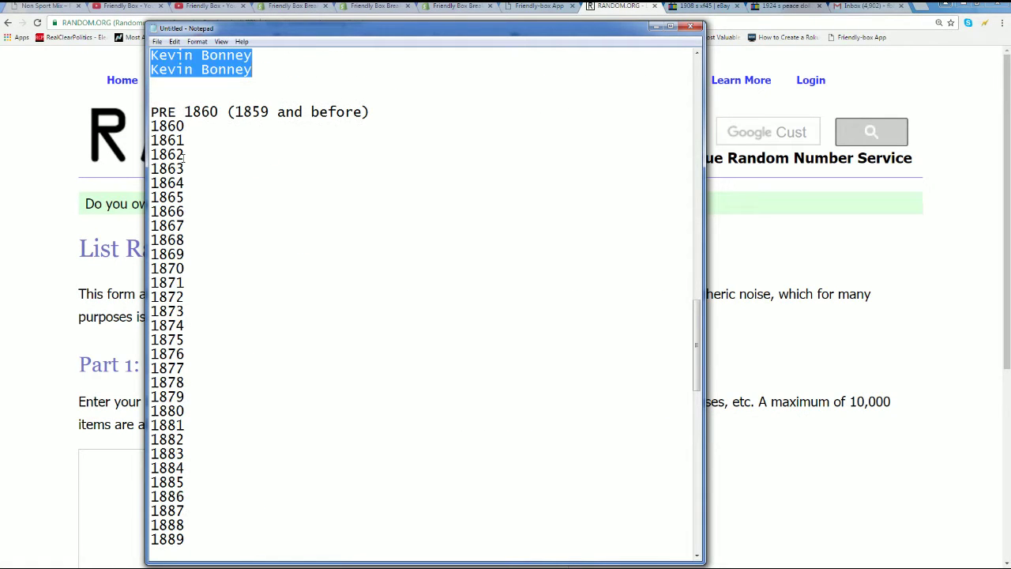
{"action": "left_click_drag", "start_coordinate": [151, 111], "coordinate": [354, 525]}
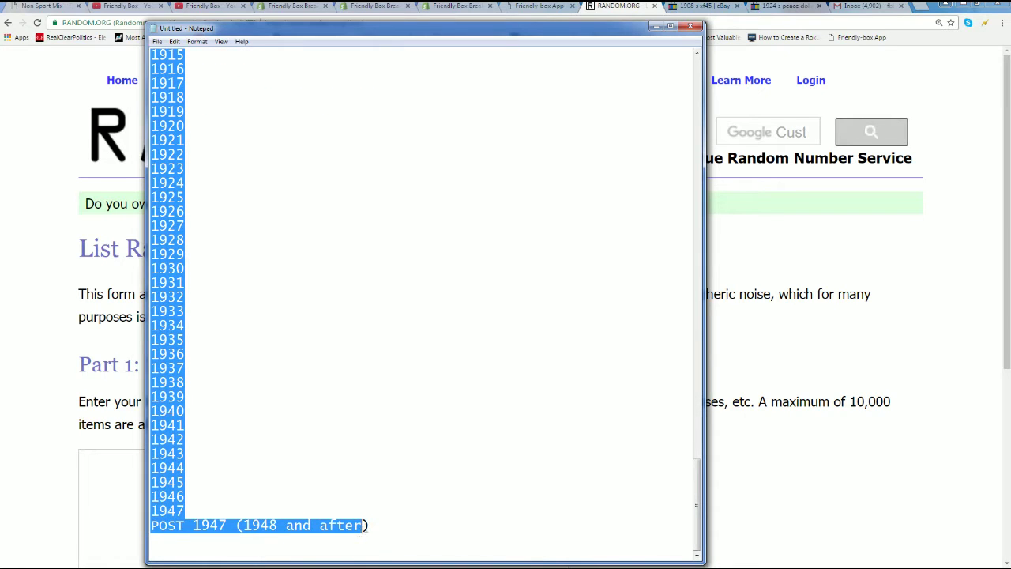
{"action": "right_click", "coordinate": [283, 374]}
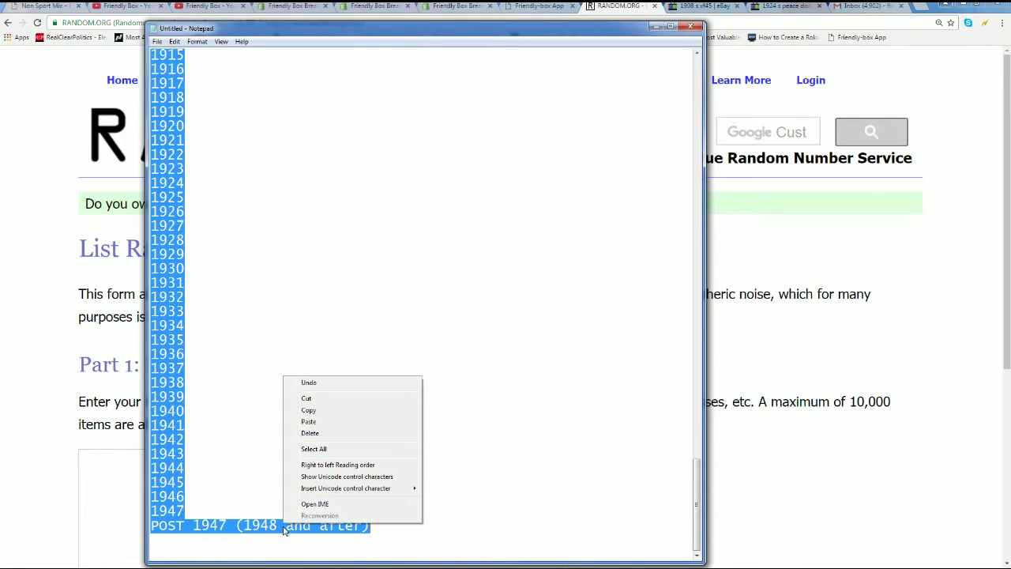
{"action": "left_click", "coordinate": [303, 411]}
Paste the 90-year list into the form and randomize it
{"action": "scroll", "coordinate": [244, 512], "scroll_direction": "up", "scroll_amount": 20}
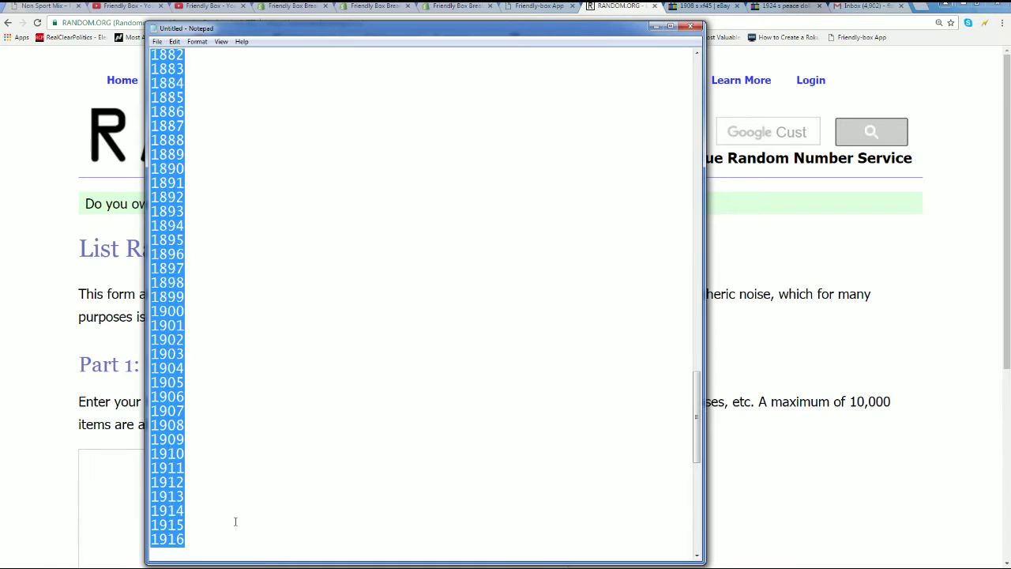
{"action": "left_click", "coordinate": [108, 475]}
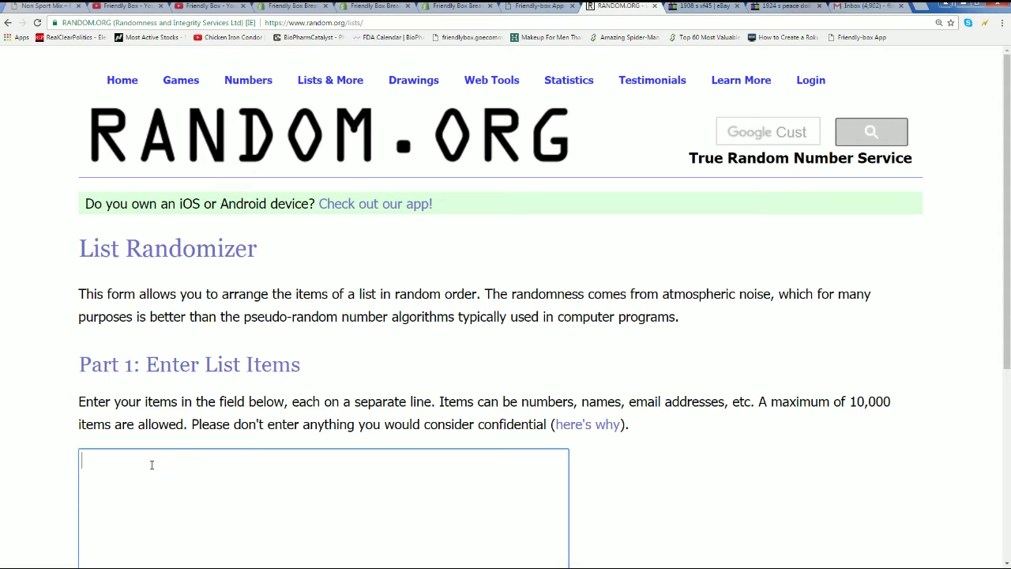
{"action": "right_click", "coordinate": [118, 467]}
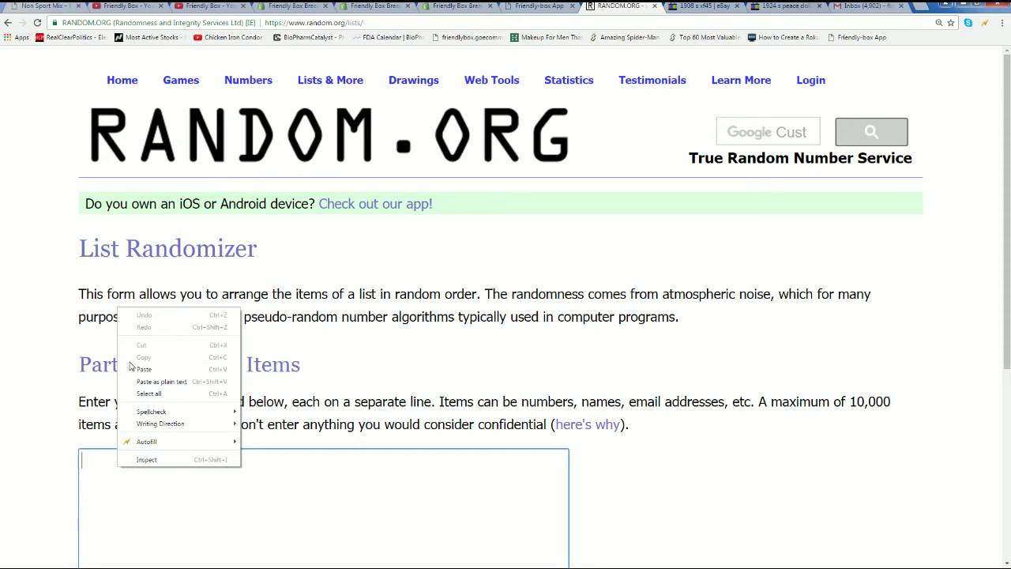
{"action": "left_click", "coordinate": [133, 368]}
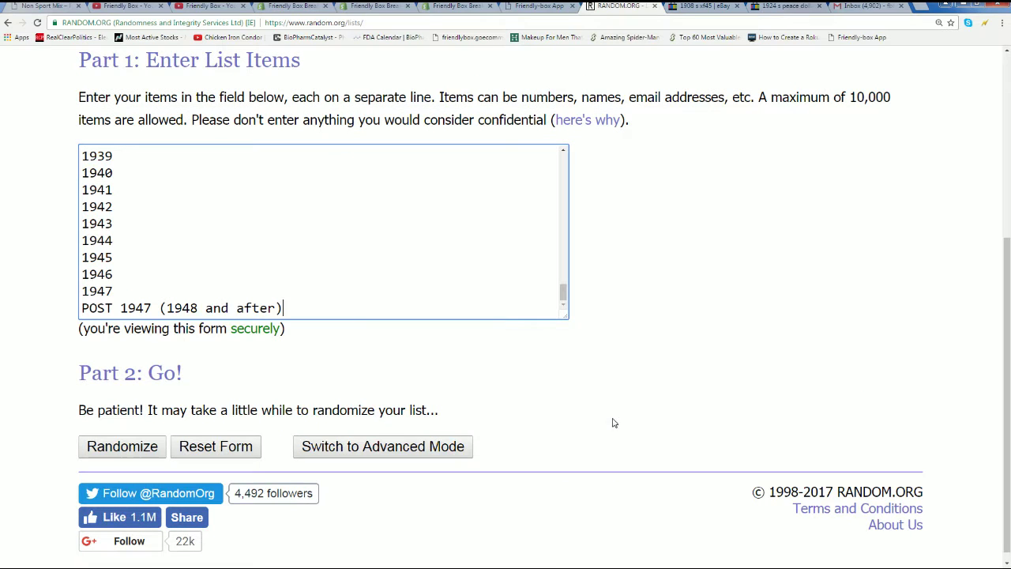
{"action": "left_click", "coordinate": [121, 447]}
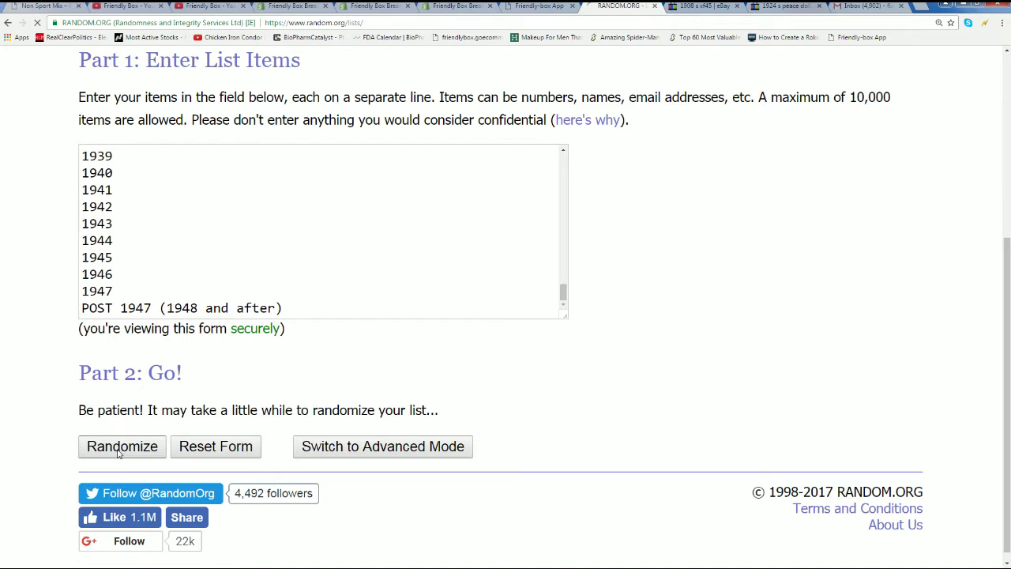
Reshuffle the 90 years five more times and start selecting the new list from the top
{"action": "scroll", "coordinate": [118, 455], "scroll_direction": "down", "scroll_amount": 18}
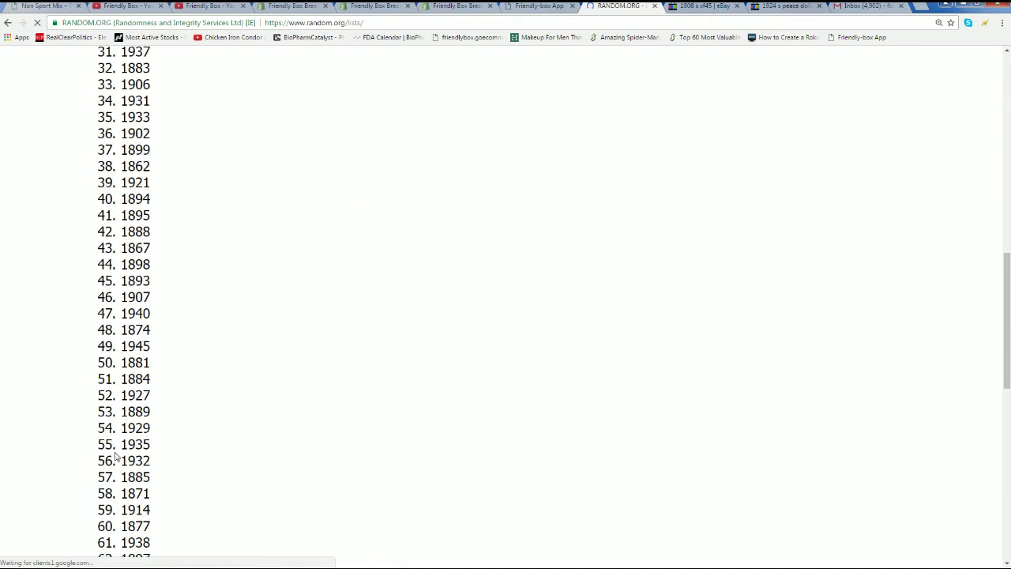
{"action": "left_click", "coordinate": [111, 440]}
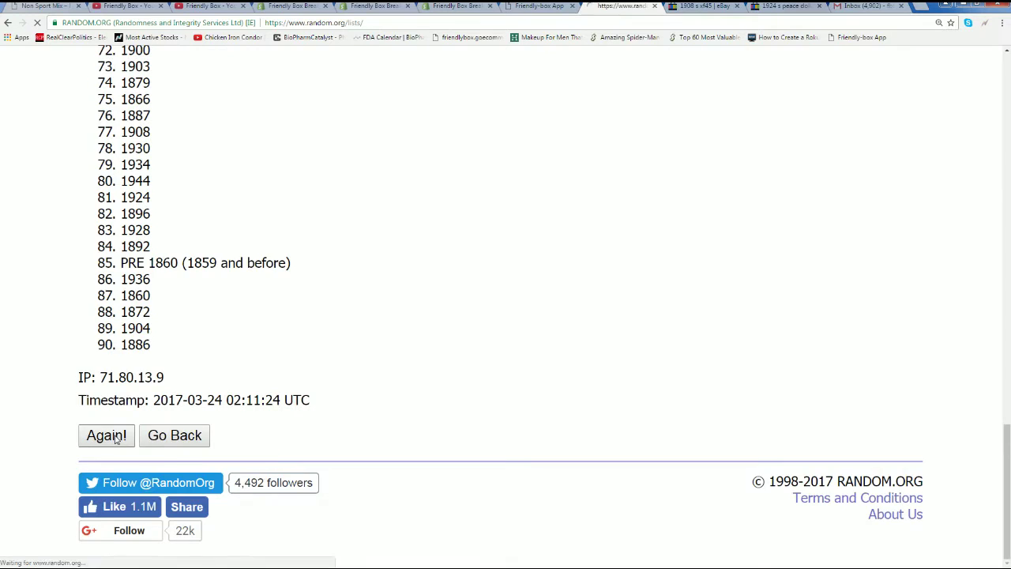
{"action": "scroll", "coordinate": [114, 440], "scroll_direction": "down", "scroll_amount": 15}
{"action": "scroll", "coordinate": [115, 440], "scroll_direction": "down", "scroll_amount": 3}
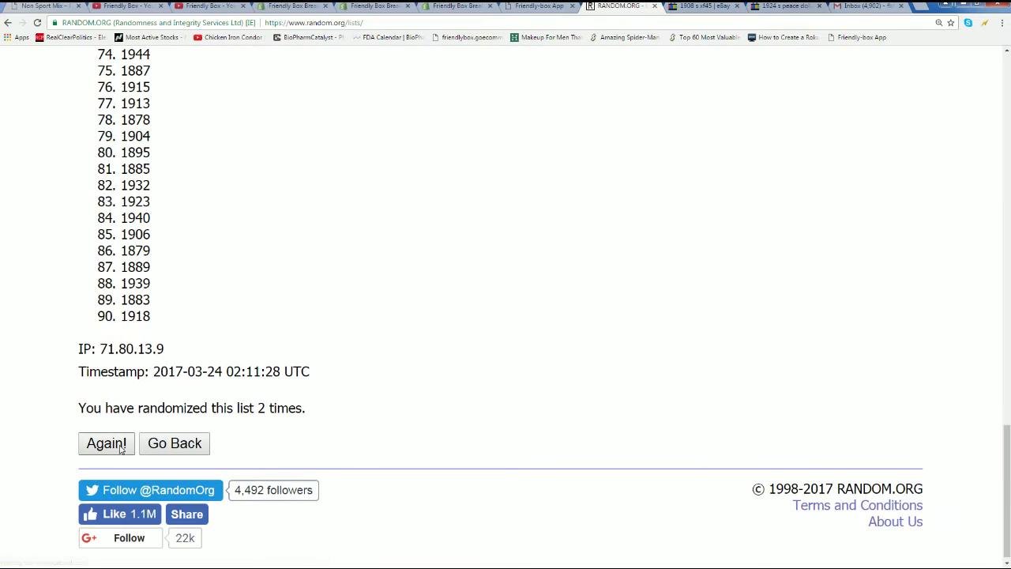
{"action": "left_click", "coordinate": [116, 444]}
{"action": "scroll", "coordinate": [190, 433], "scroll_direction": "down", "scroll_amount": 15}
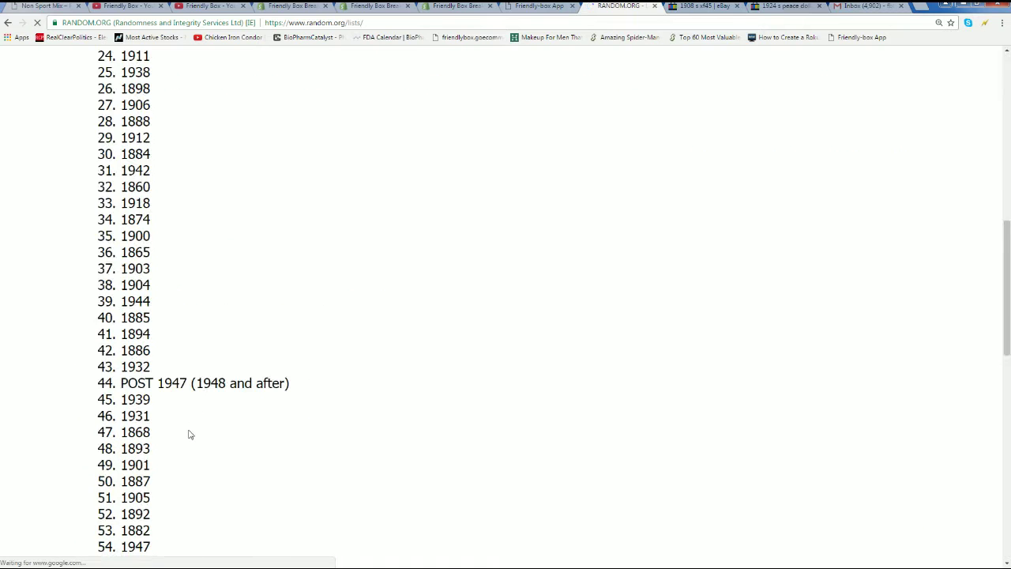
{"action": "left_click", "coordinate": [108, 485]}
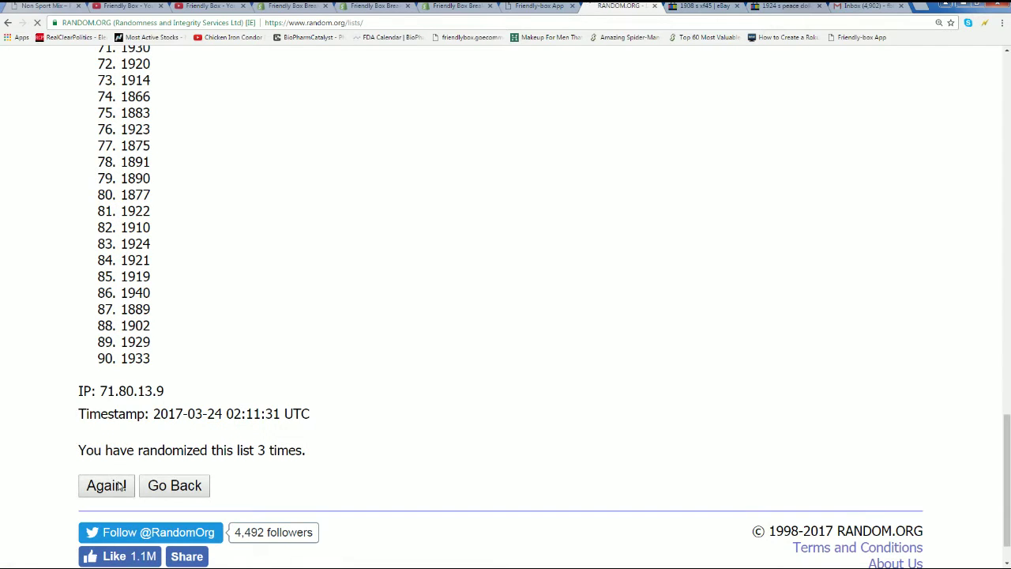
{"action": "scroll", "coordinate": [203, 442], "scroll_direction": "down", "scroll_amount": 2}
{"action": "scroll", "coordinate": [202, 443], "scroll_direction": "down", "scroll_amount": 18}
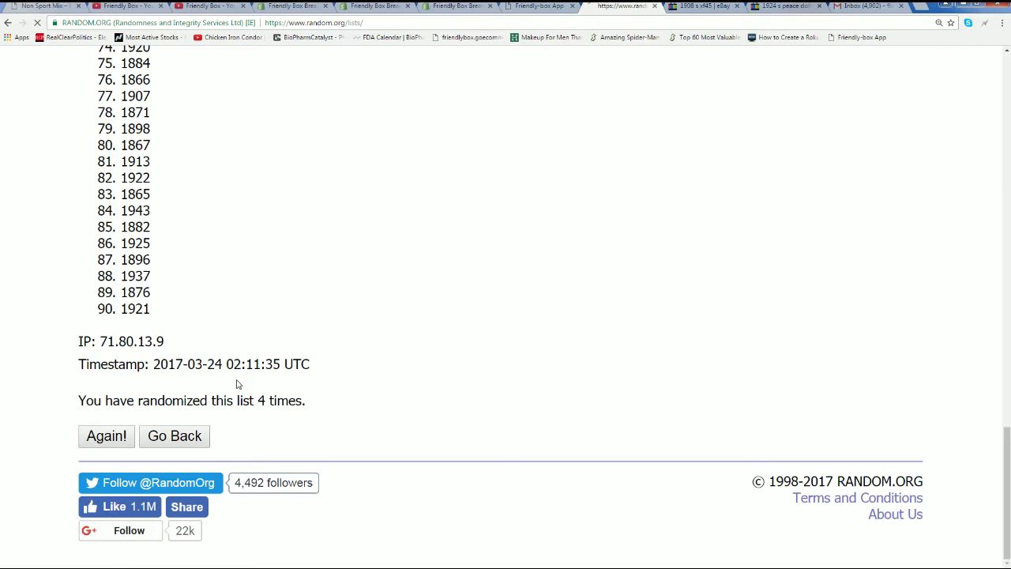
{"action": "scroll", "coordinate": [260, 413], "scroll_direction": "down", "scroll_amount": 14}
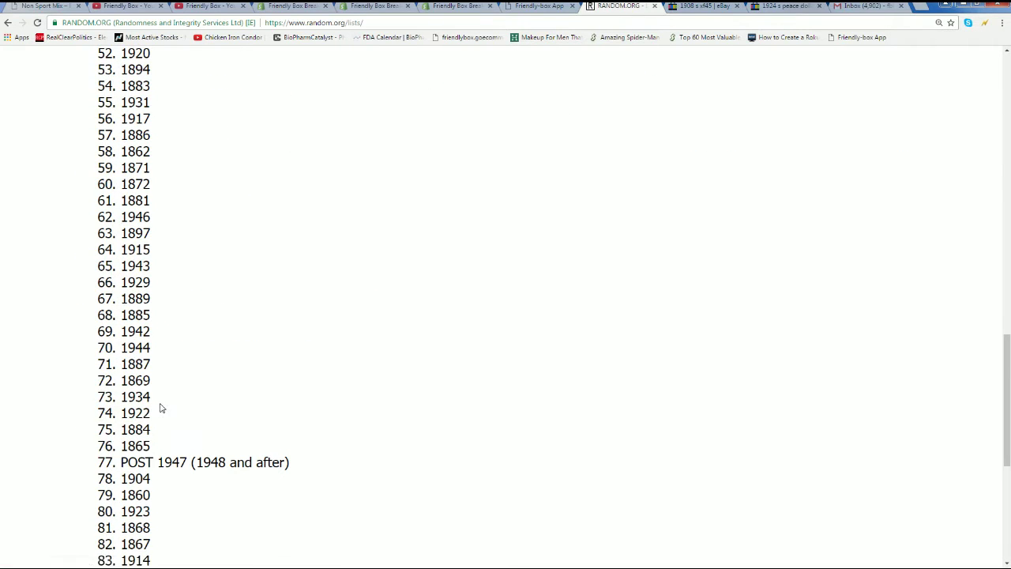
{"action": "scroll", "coordinate": [161, 407], "scroll_direction": "down", "scroll_amount": 5}
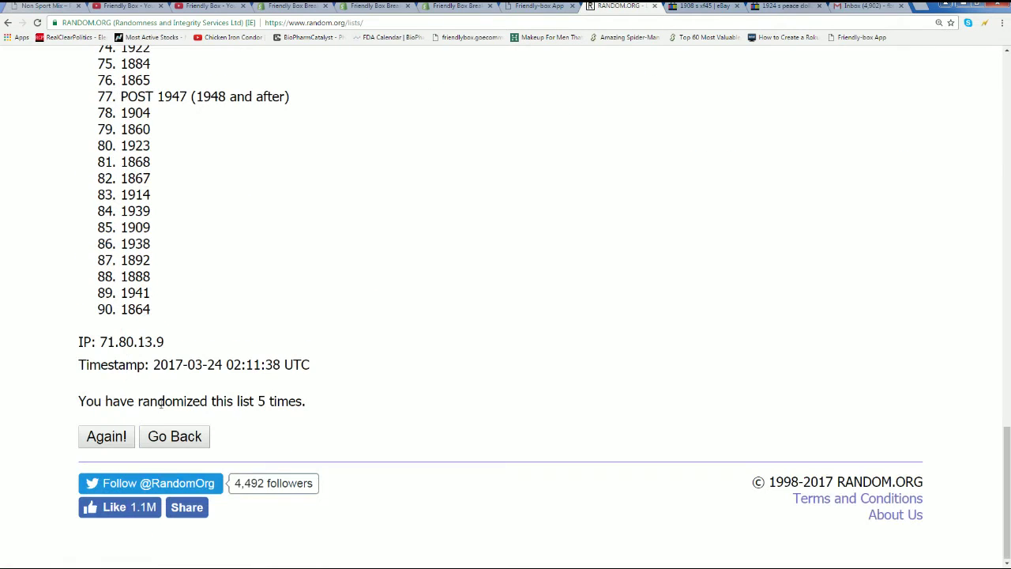
{"action": "left_click", "coordinate": [107, 437]}
{"action": "scroll", "coordinate": [196, 343], "scroll_direction": "down", "scroll_amount": 3}
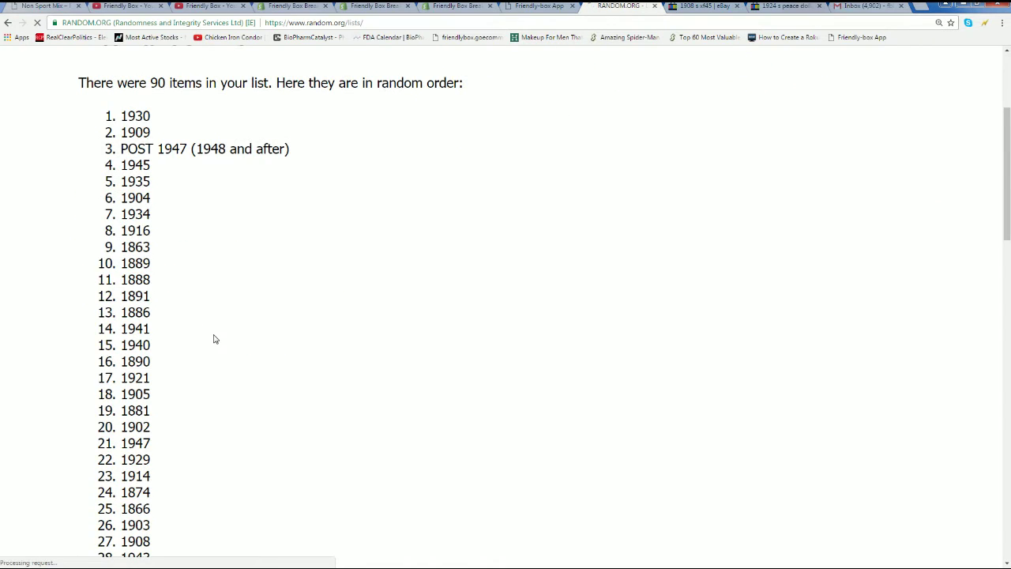
{"action": "scroll", "coordinate": [213, 339], "scroll_direction": "down", "scroll_amount": 16}
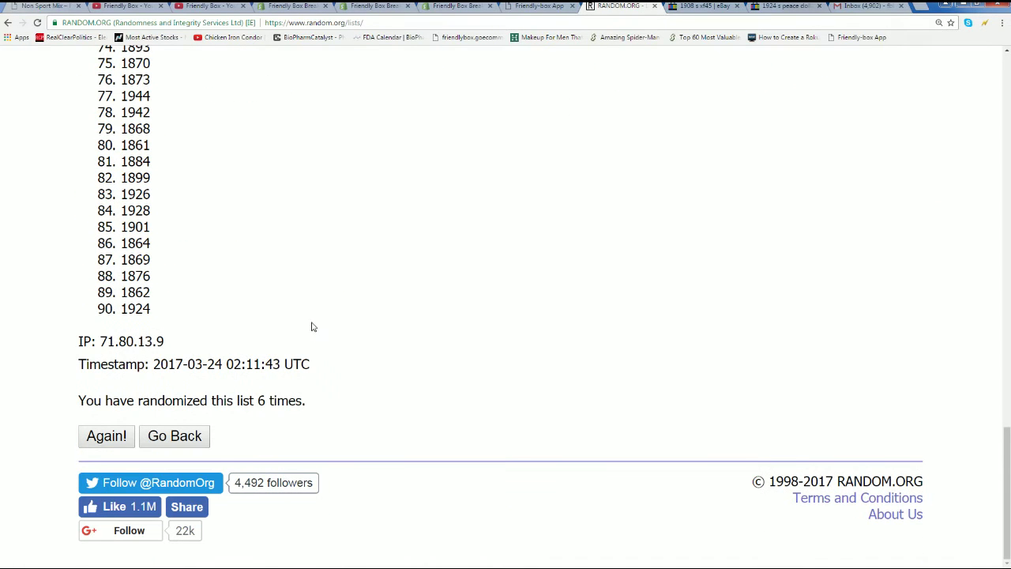
{"action": "left_click", "coordinate": [107, 437]}
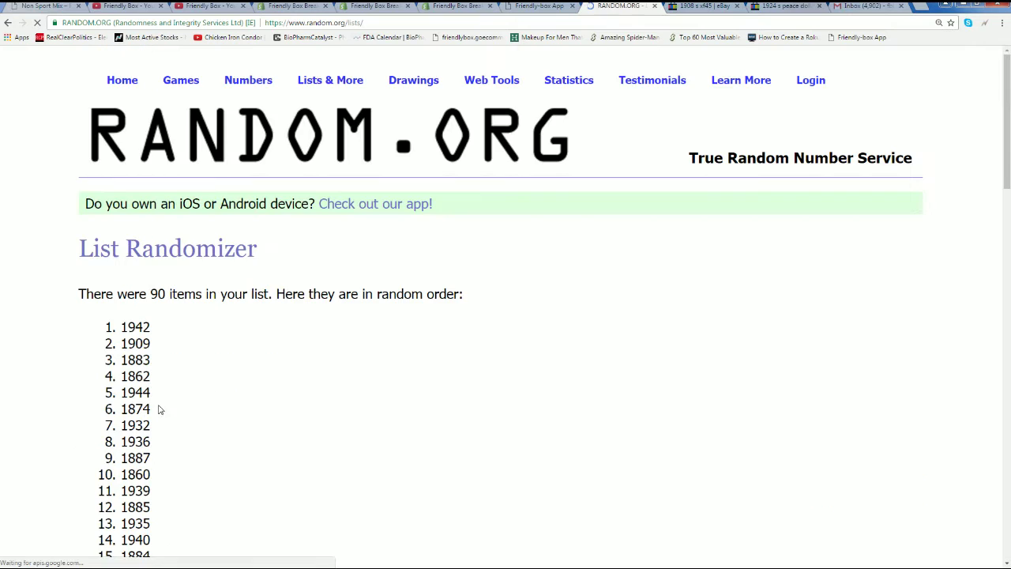
{"action": "left_click_drag", "start_coordinate": [119, 326], "coordinate": [162, 326]}
Copy the 90 randomized dates and switch to the Money Box spreadsheet
{"action": "right_click", "coordinate": [139, 261]}
{"action": "left_click", "coordinate": [158, 266]}
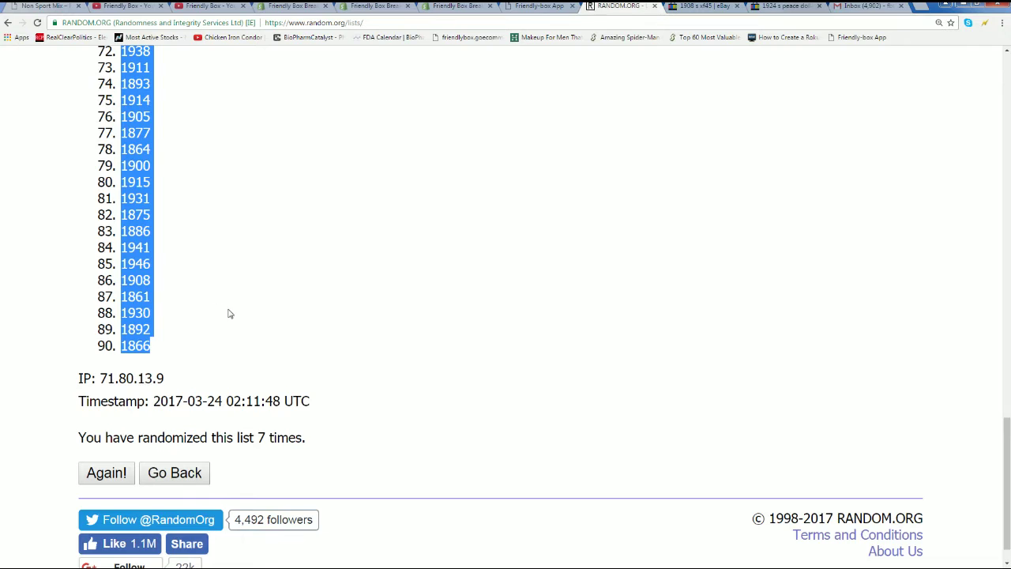
{"action": "scroll", "coordinate": [224, 324], "scroll_direction": "up", "scroll_amount": 15}
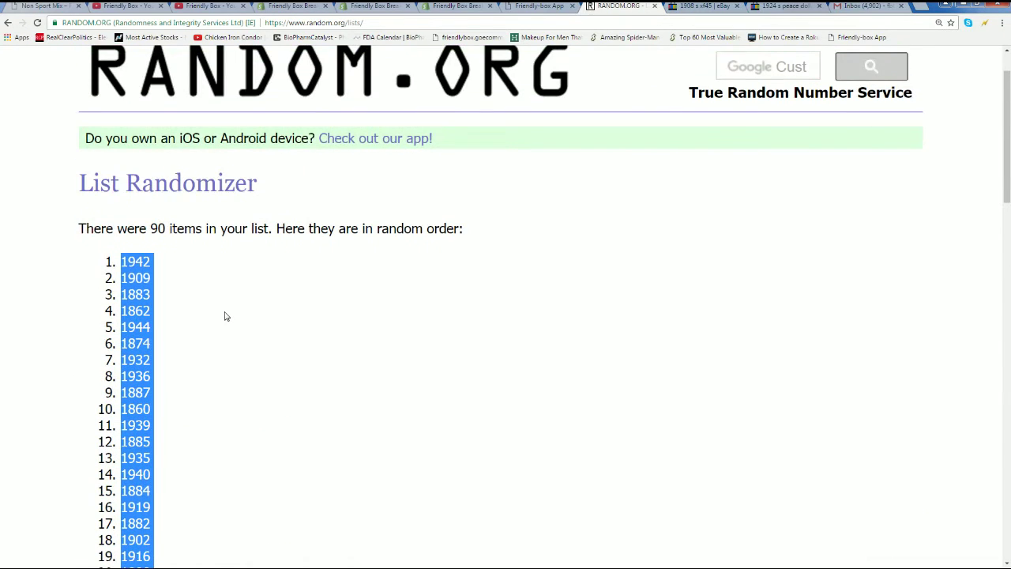
{"action": "scroll", "coordinate": [226, 316], "scroll_direction": "down", "scroll_amount": 1}
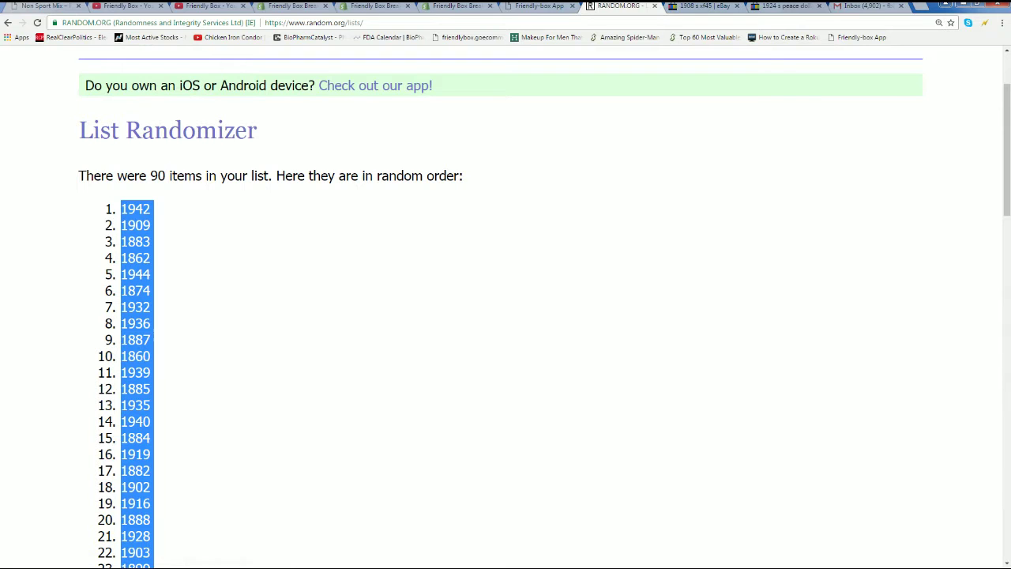
{"action": "key", "text": "alt+Tab"}
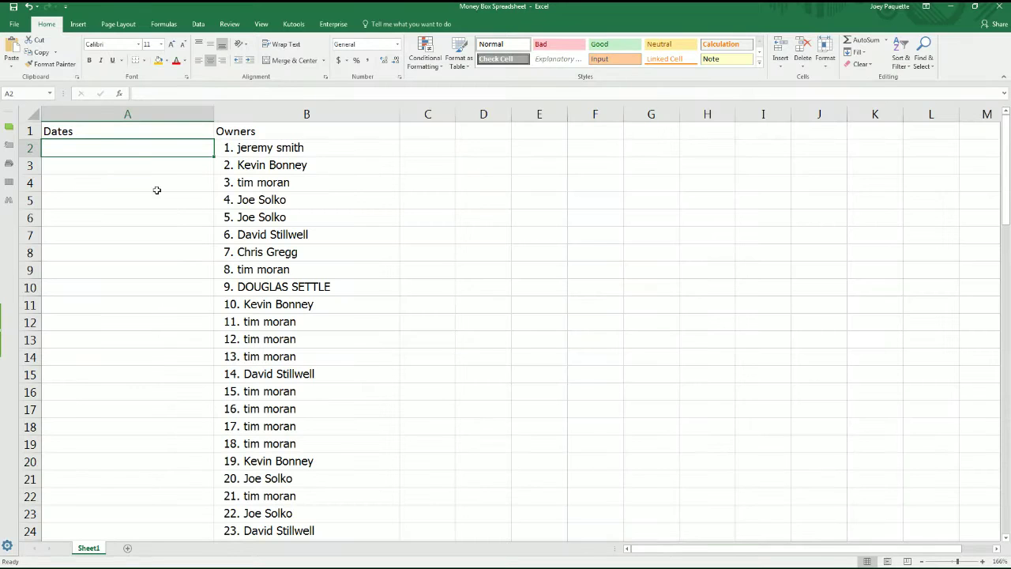
Paste the dates into column A from A2 and check that rows 24, 47, 67 and 88 align
{"action": "right_click", "coordinate": [114, 150]}
{"action": "left_click", "coordinate": [134, 195]}
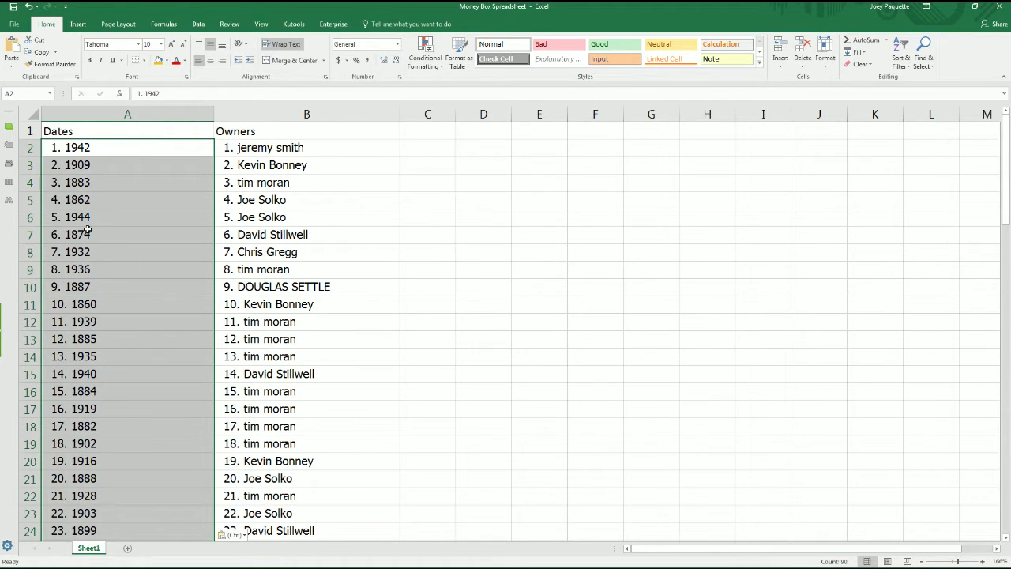
{"action": "left_click", "coordinate": [35, 529]}
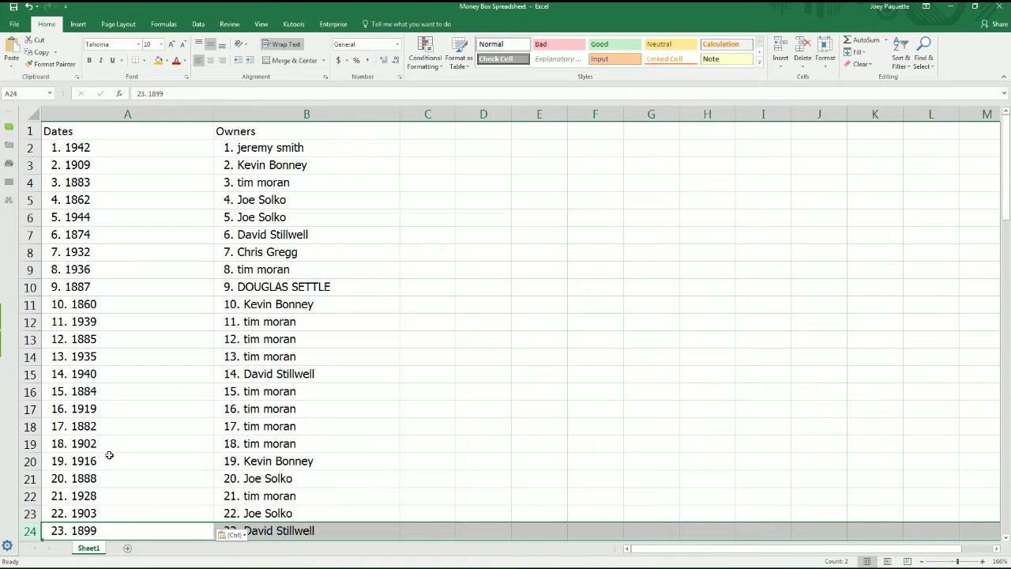
{"action": "scroll", "coordinate": [102, 414], "scroll_direction": "down", "scroll_amount": 7}
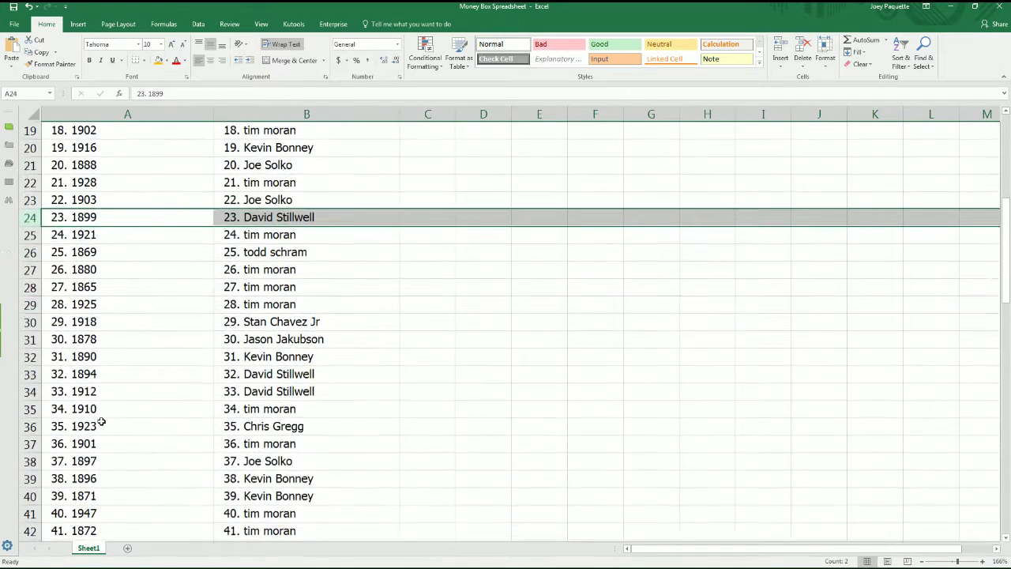
{"action": "scroll", "coordinate": [101, 424], "scroll_direction": "down", "scroll_amount": 1}
{"action": "left_click", "coordinate": [36, 513]}
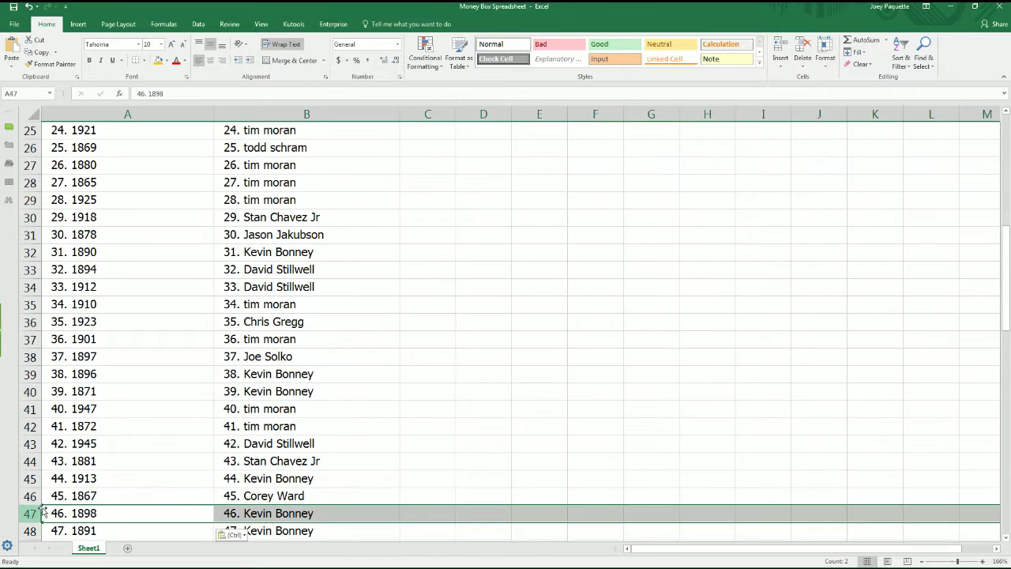
{"action": "scroll", "coordinate": [81, 475], "scroll_direction": "down", "scroll_amount": 4}
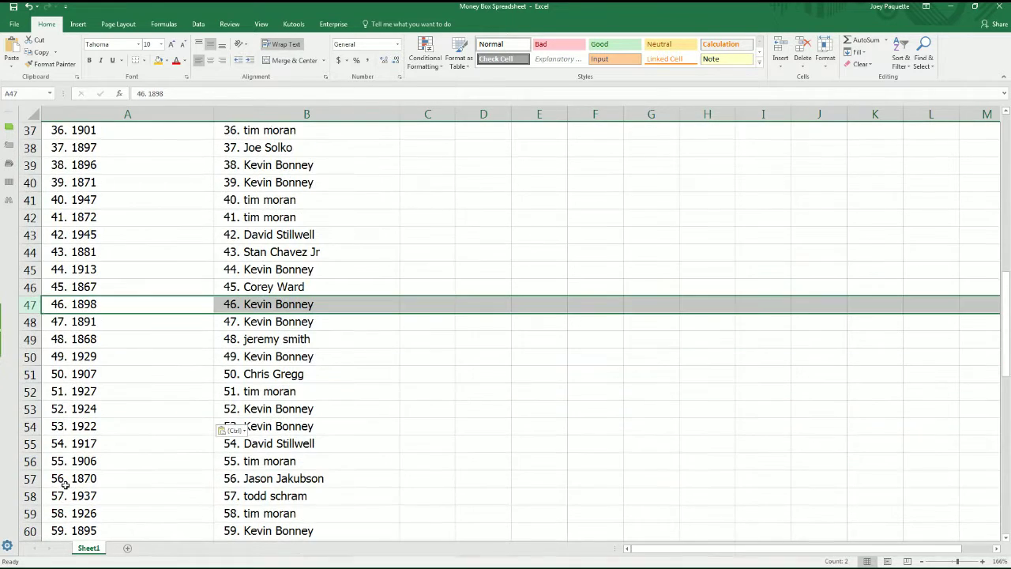
{"action": "scroll", "coordinate": [67, 484], "scroll_direction": "down", "scroll_amount": 3}
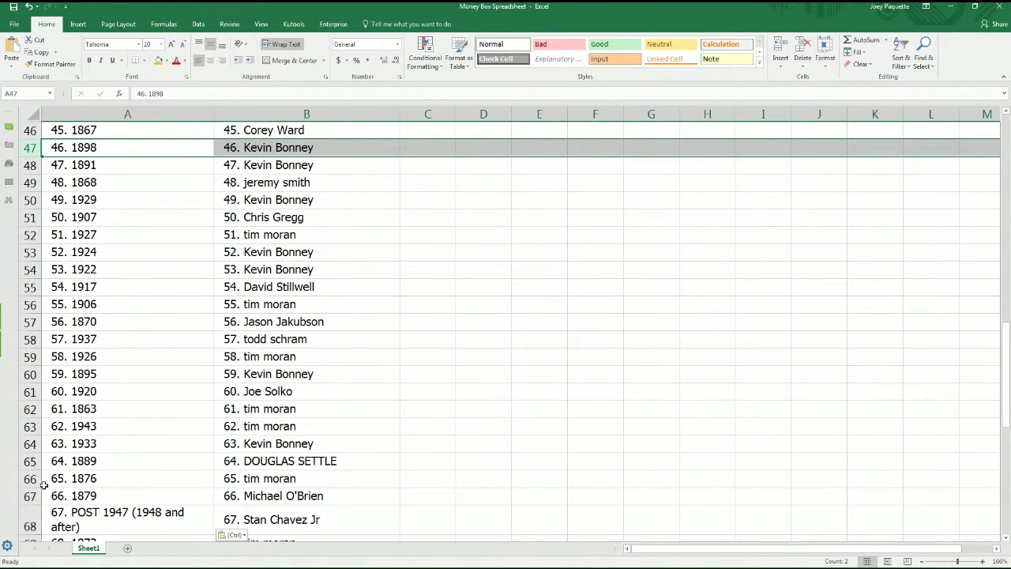
{"action": "left_click", "coordinate": [32, 496]}
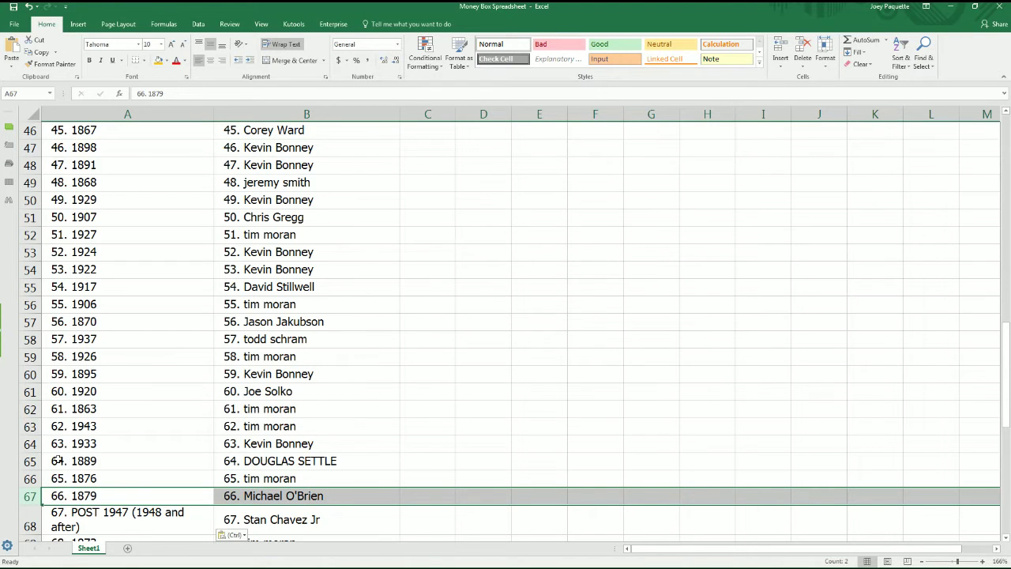
{"action": "scroll", "coordinate": [62, 462], "scroll_direction": "down", "scroll_amount": 6}
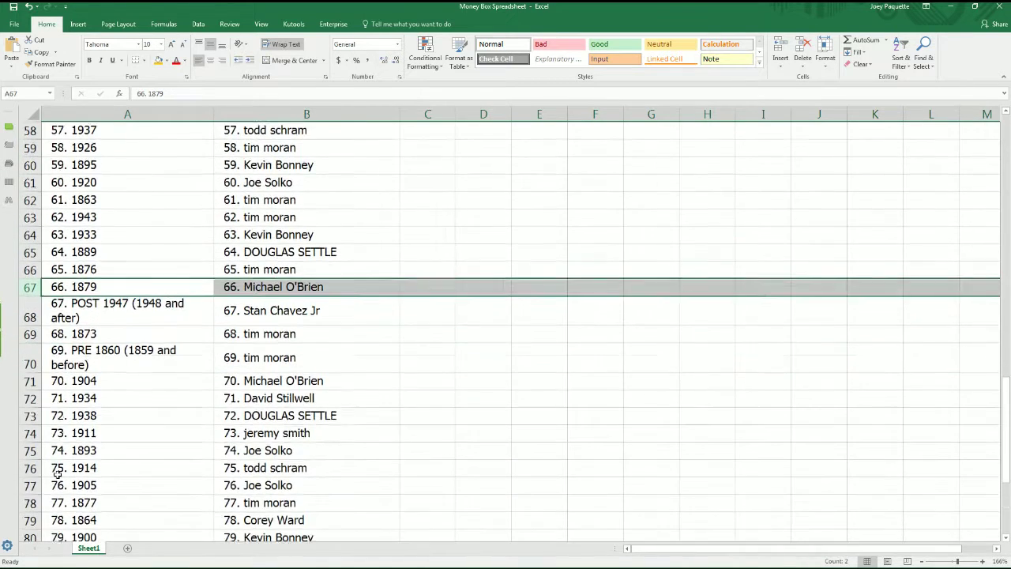
{"action": "scroll", "coordinate": [57, 472], "scroll_direction": "down", "scroll_amount": 1}
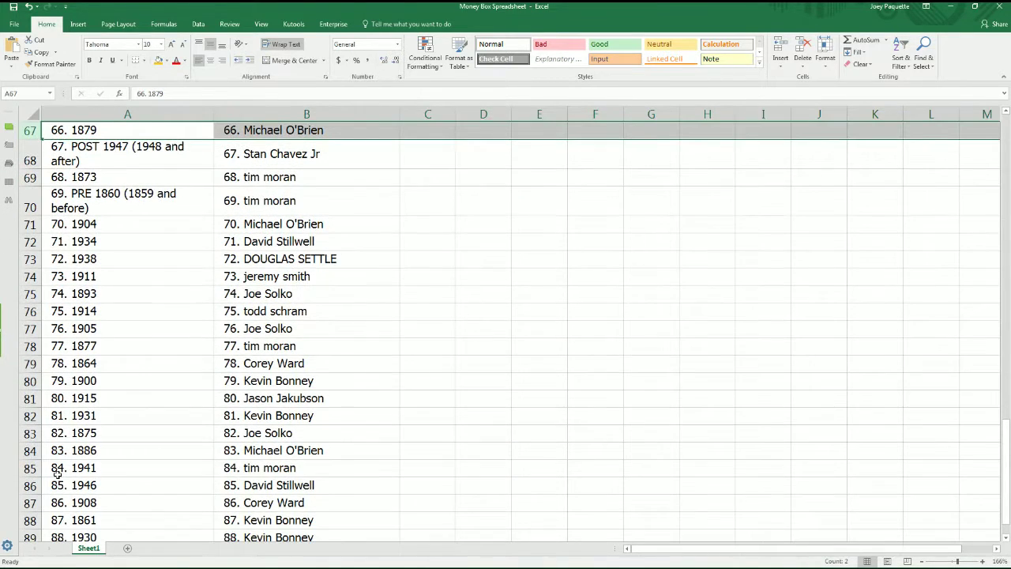
{"action": "left_click", "coordinate": [30, 521]}
Narrow the Dates column A to fit the years
{"action": "scroll", "coordinate": [81, 463], "scroll_direction": "down", "scroll_amount": 2}
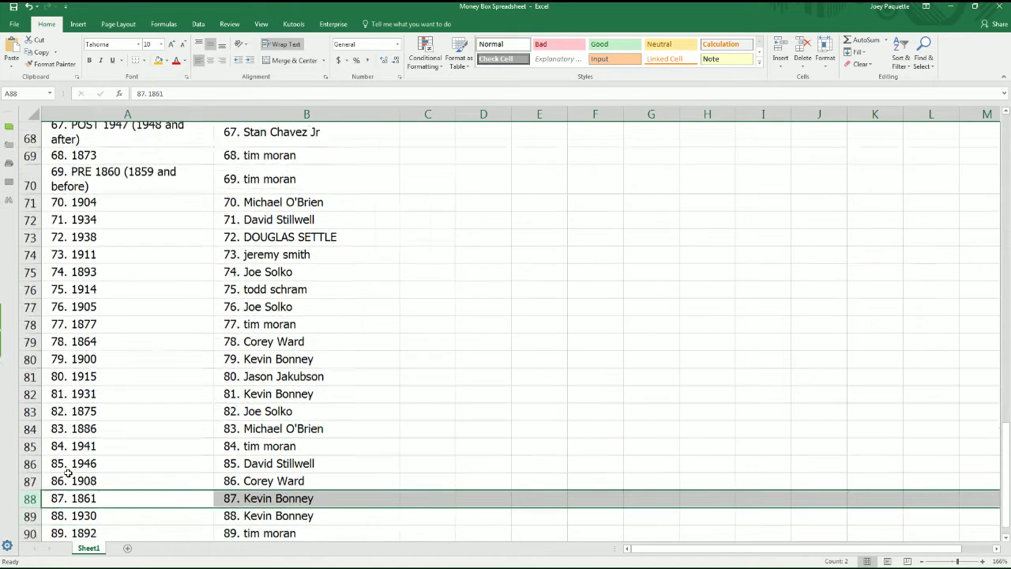
{"action": "scroll", "coordinate": [159, 454], "scroll_direction": "up", "scroll_amount": 20}
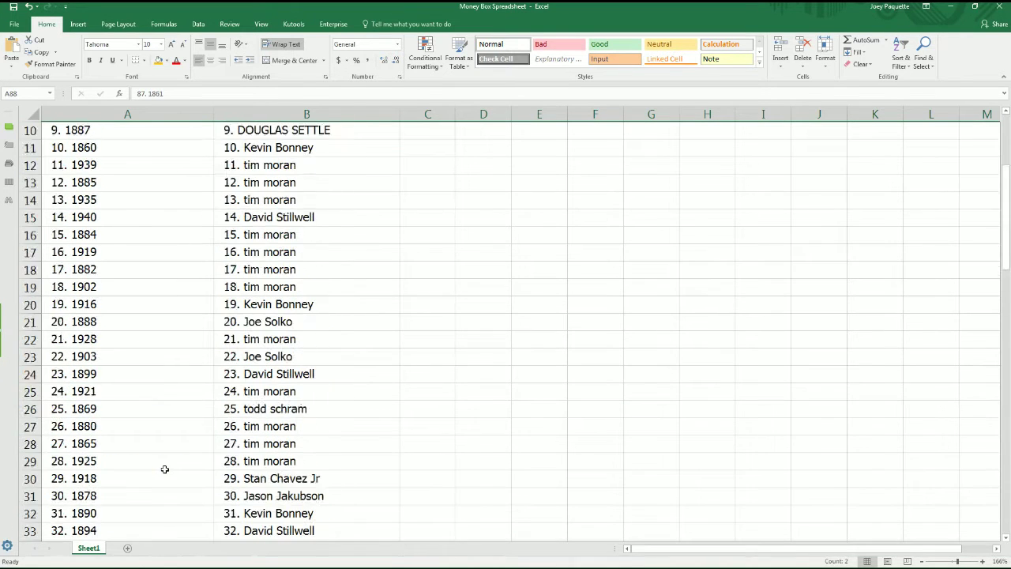
{"action": "left_click", "coordinate": [204, 115]}
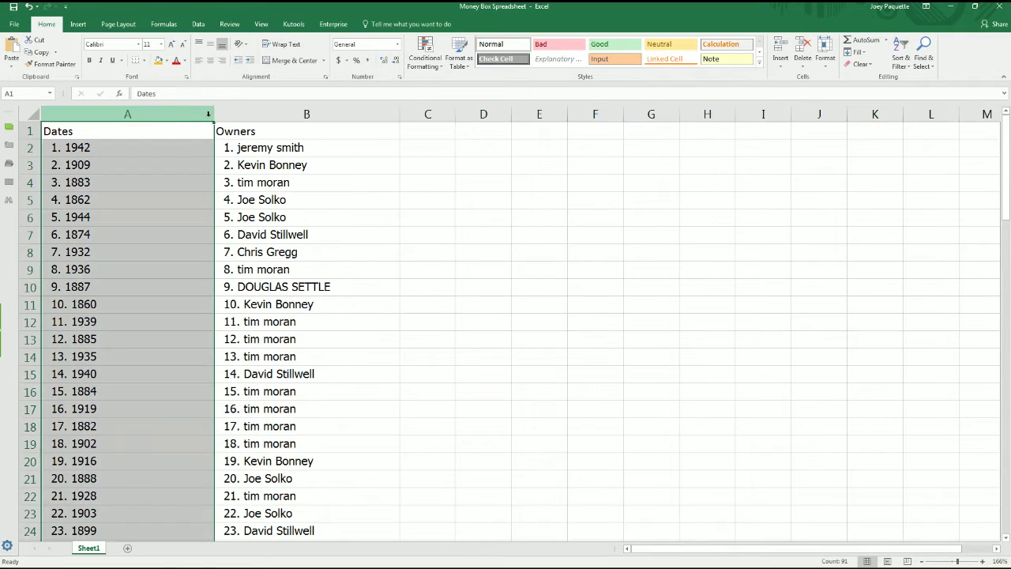
{"action": "left_click_drag", "start_coordinate": [212, 115], "coordinate": [144, 146]}
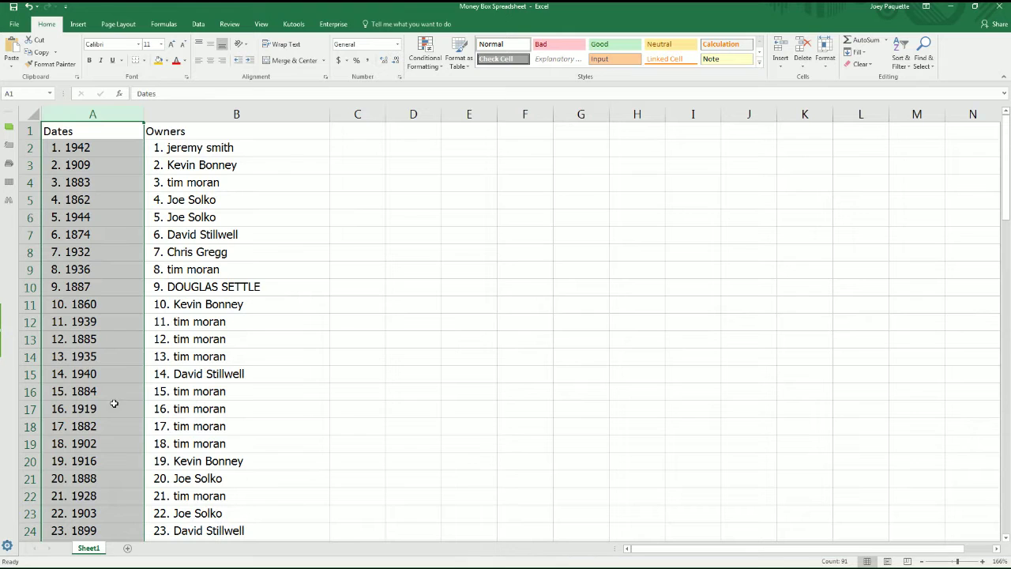